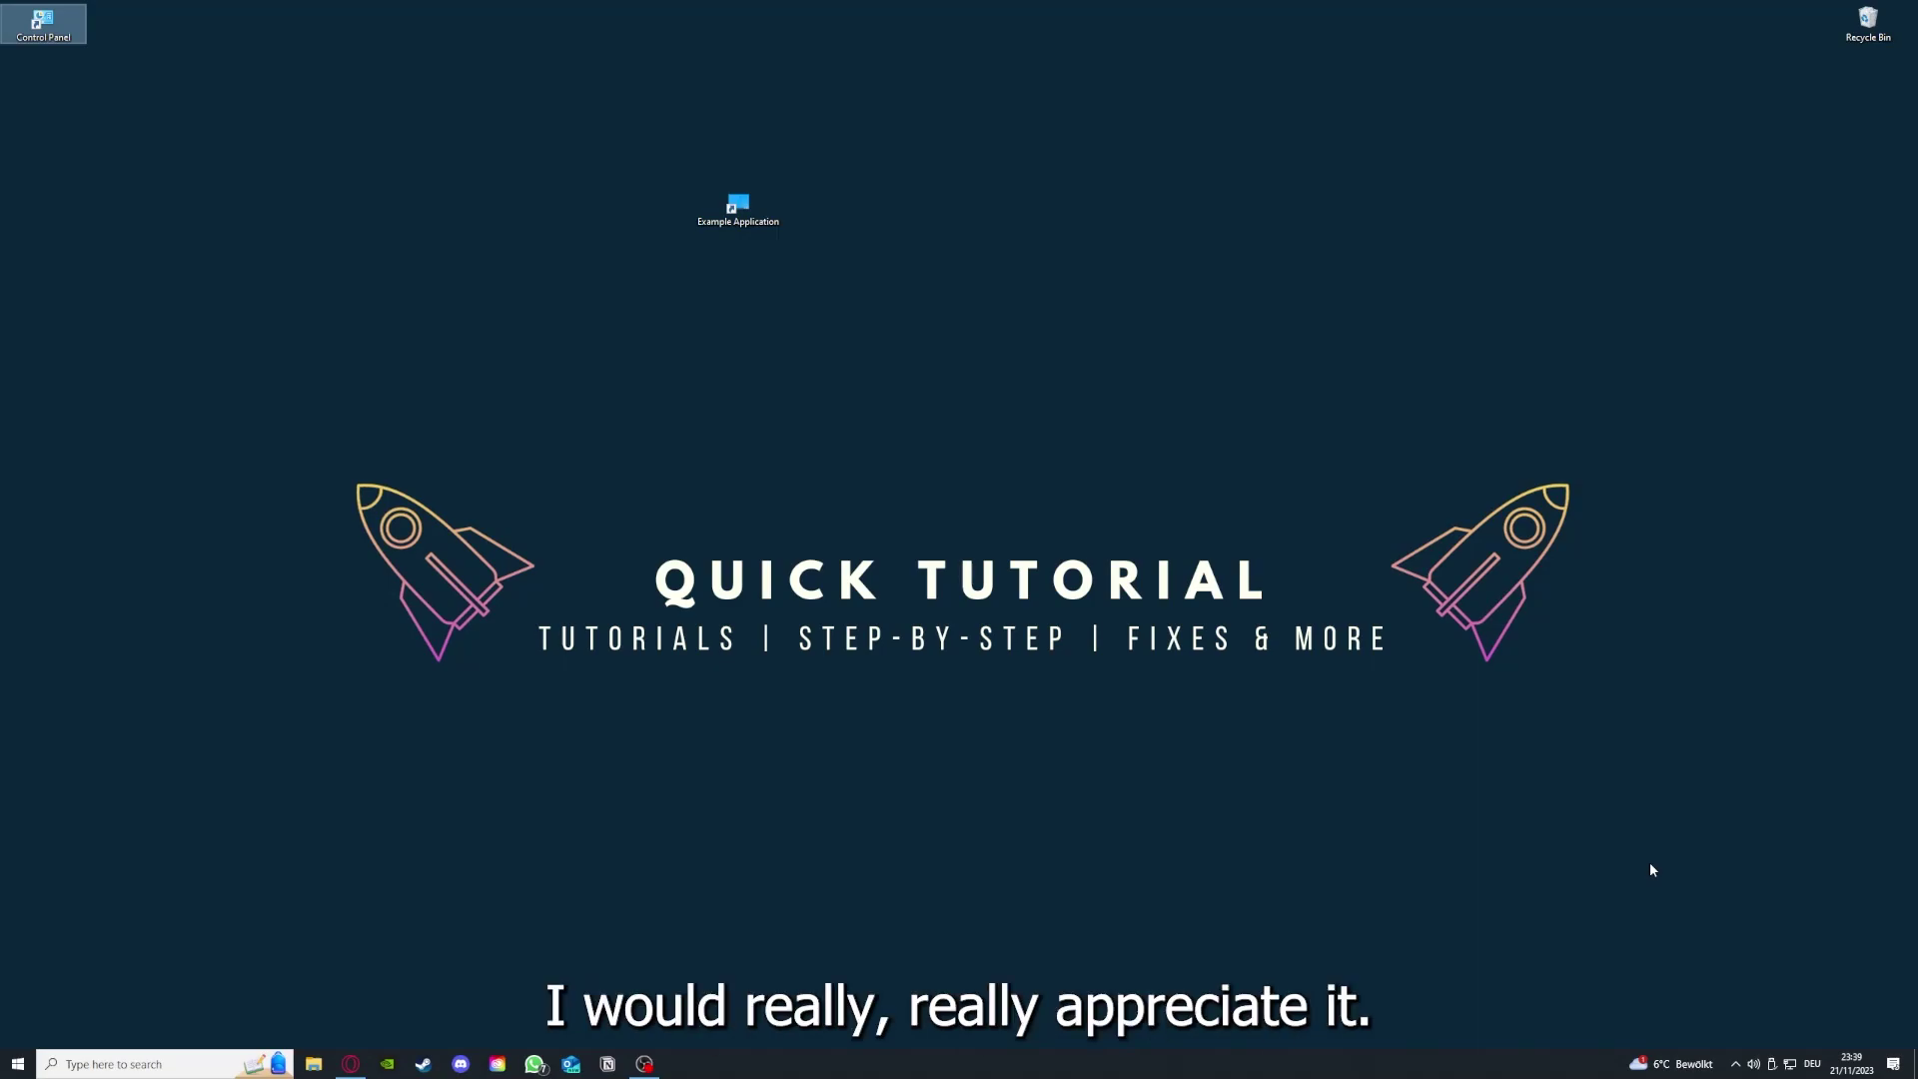
- Select the Example Application shortcut on the desktop and close the Desktop folder window
{"action": "left_click", "coordinate": [1361, 720]}
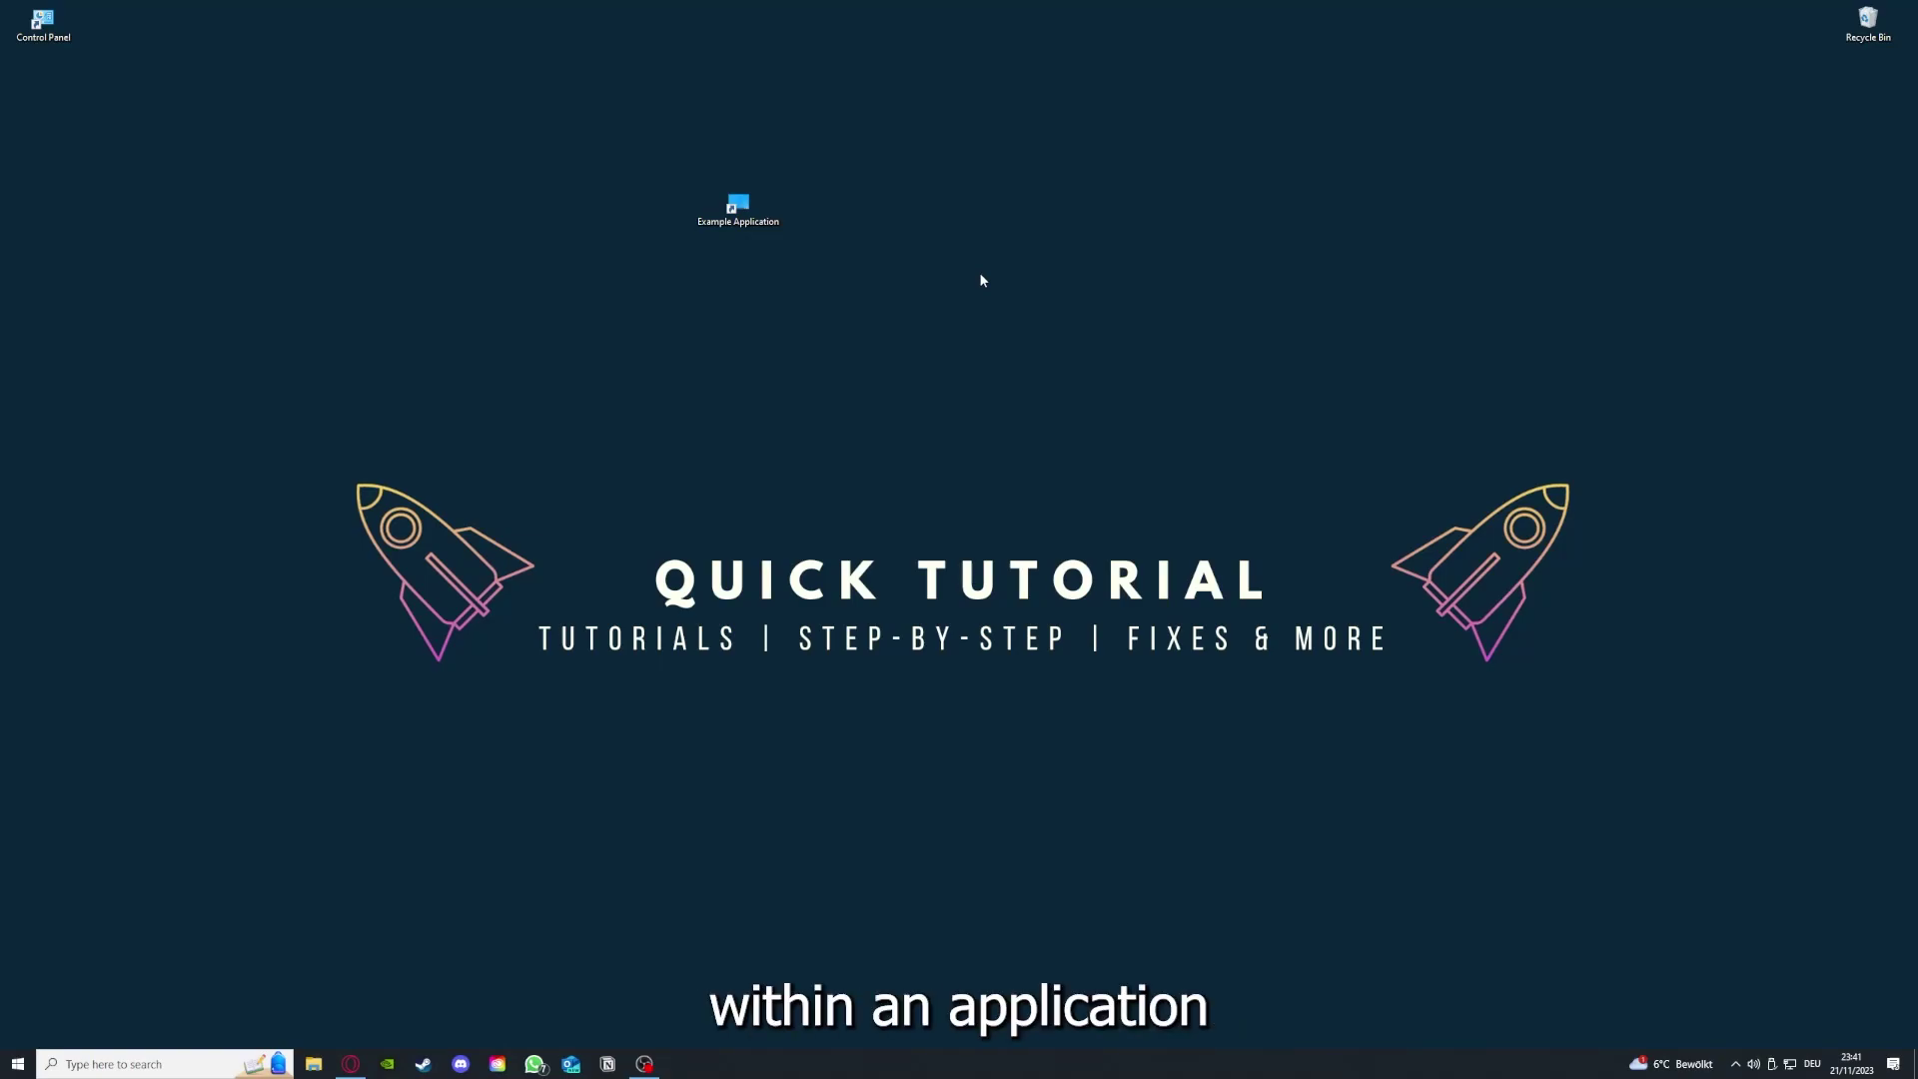
{"action": "mouse_move", "coordinate": [251, 372]}
{"action": "left_mouse_down"}
{"action": "mouse_move", "coordinate": [332, 452]}
{"action": "mouse_move", "coordinate": [1621, 796]}
{"action": "left_mouse_up"}
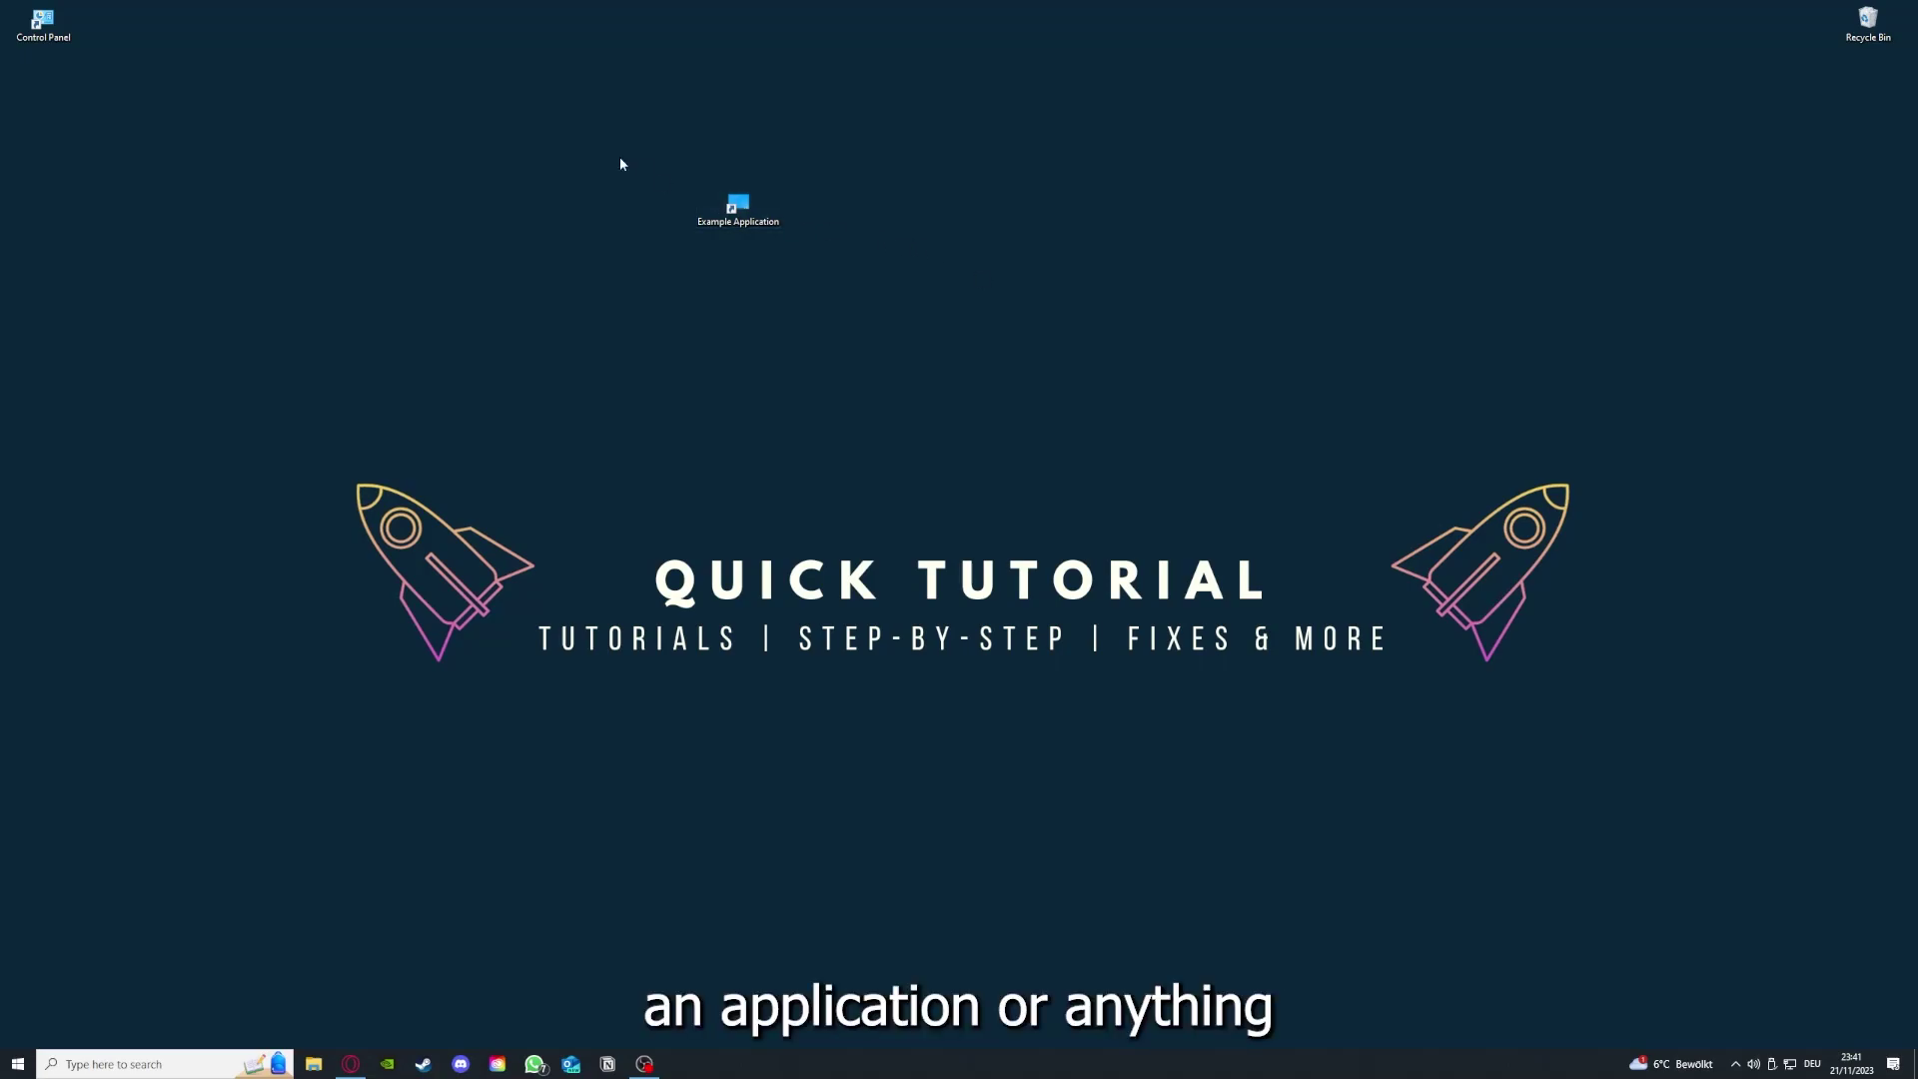
{"action": "mouse_move", "coordinate": [252, 374]}
{"action": "left_mouse_down"}
{"action": "mouse_move", "coordinate": [1199, 698]}
{"action": "mouse_move", "coordinate": [1589, 781]}
{"action": "mouse_move", "coordinate": [1620, 807]}
{"action": "left_mouse_up"}
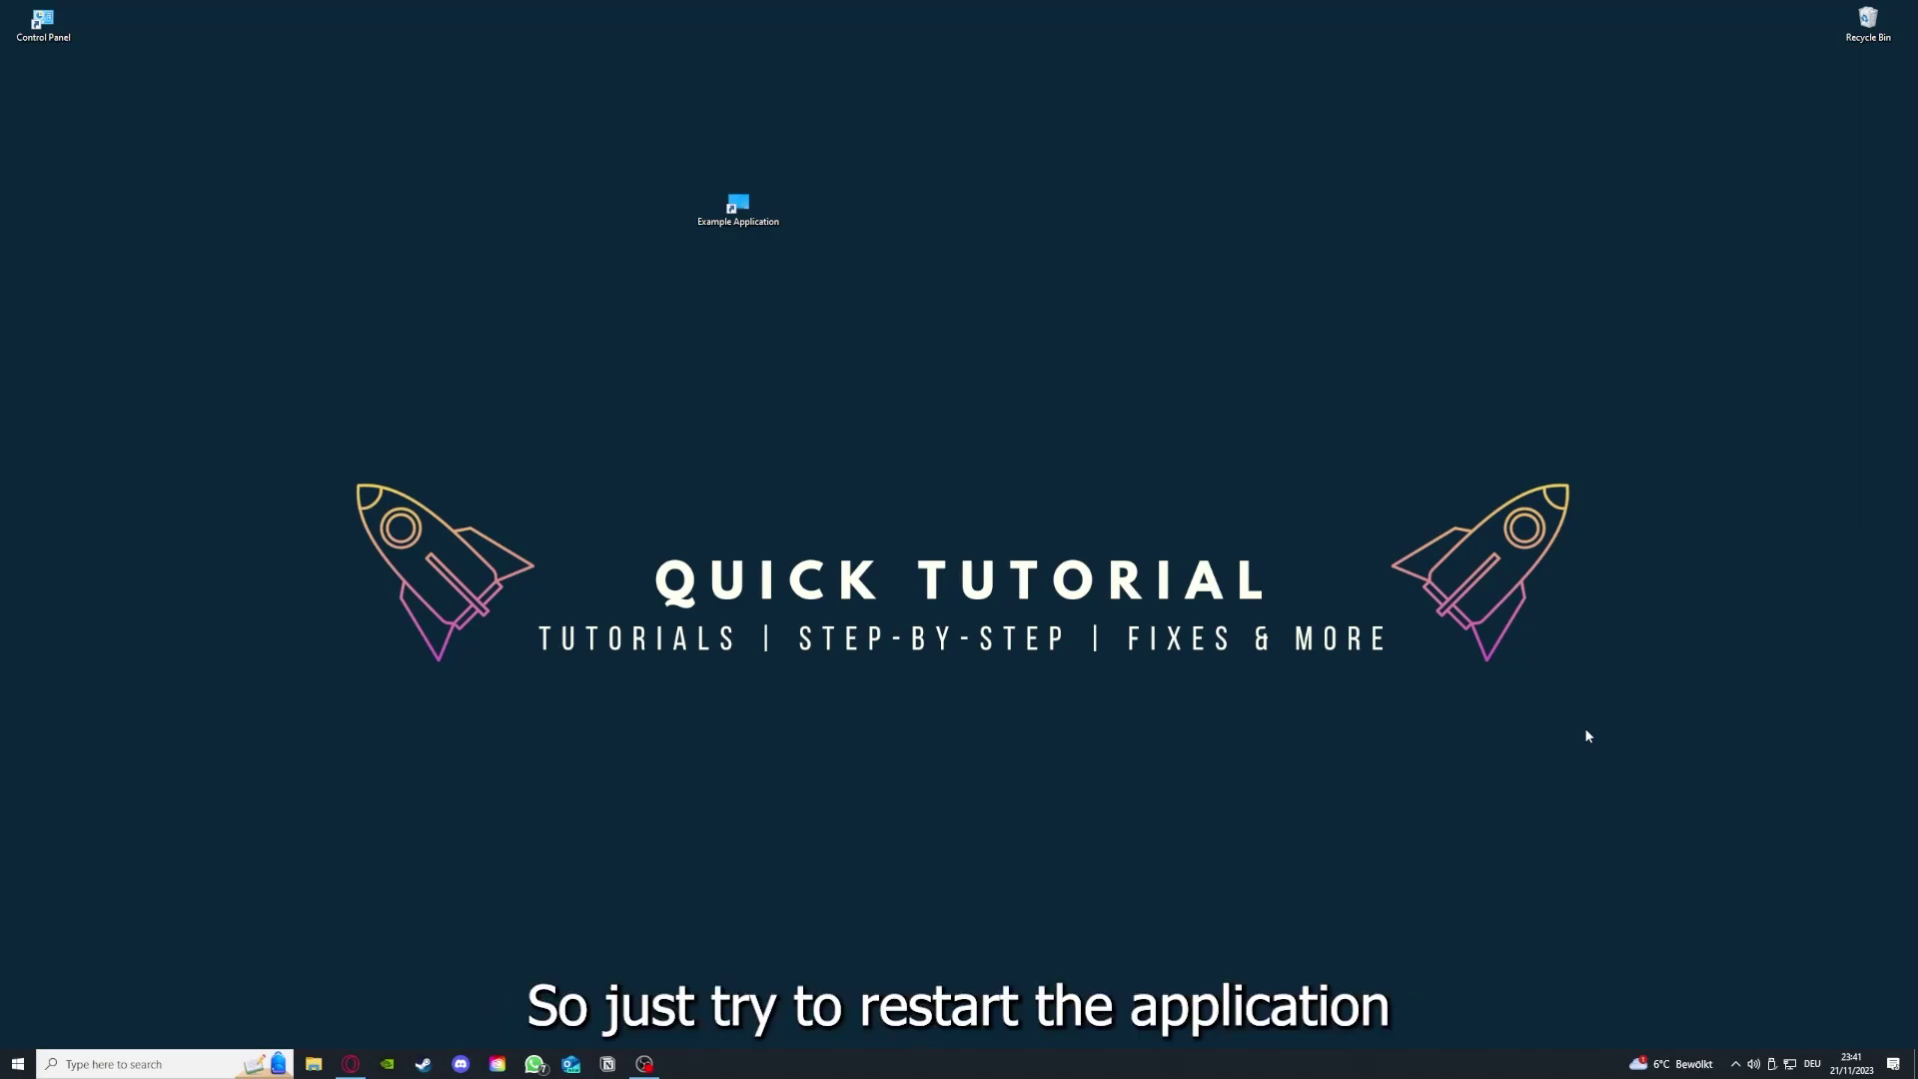
{"action": "left_click", "coordinate": [738, 207]}
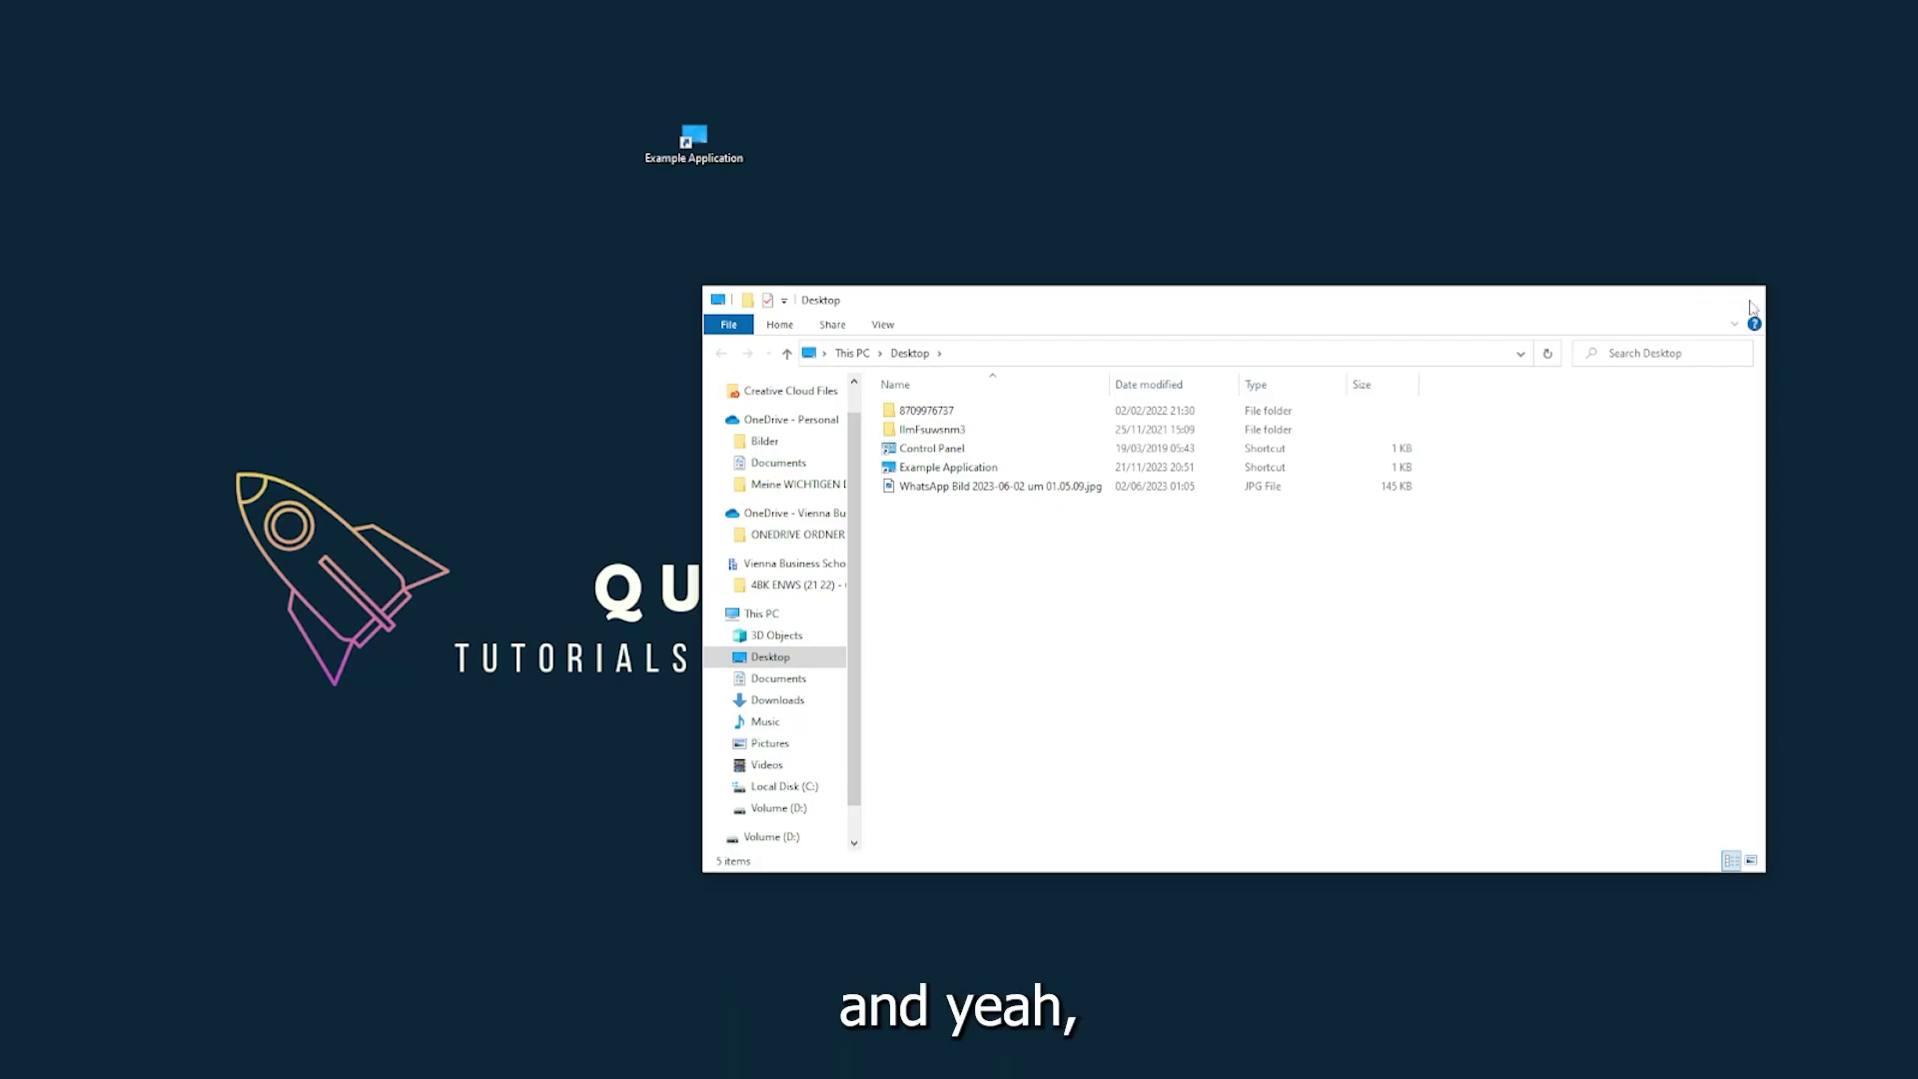
{"action": "left_click", "coordinate": [1744, 301]}
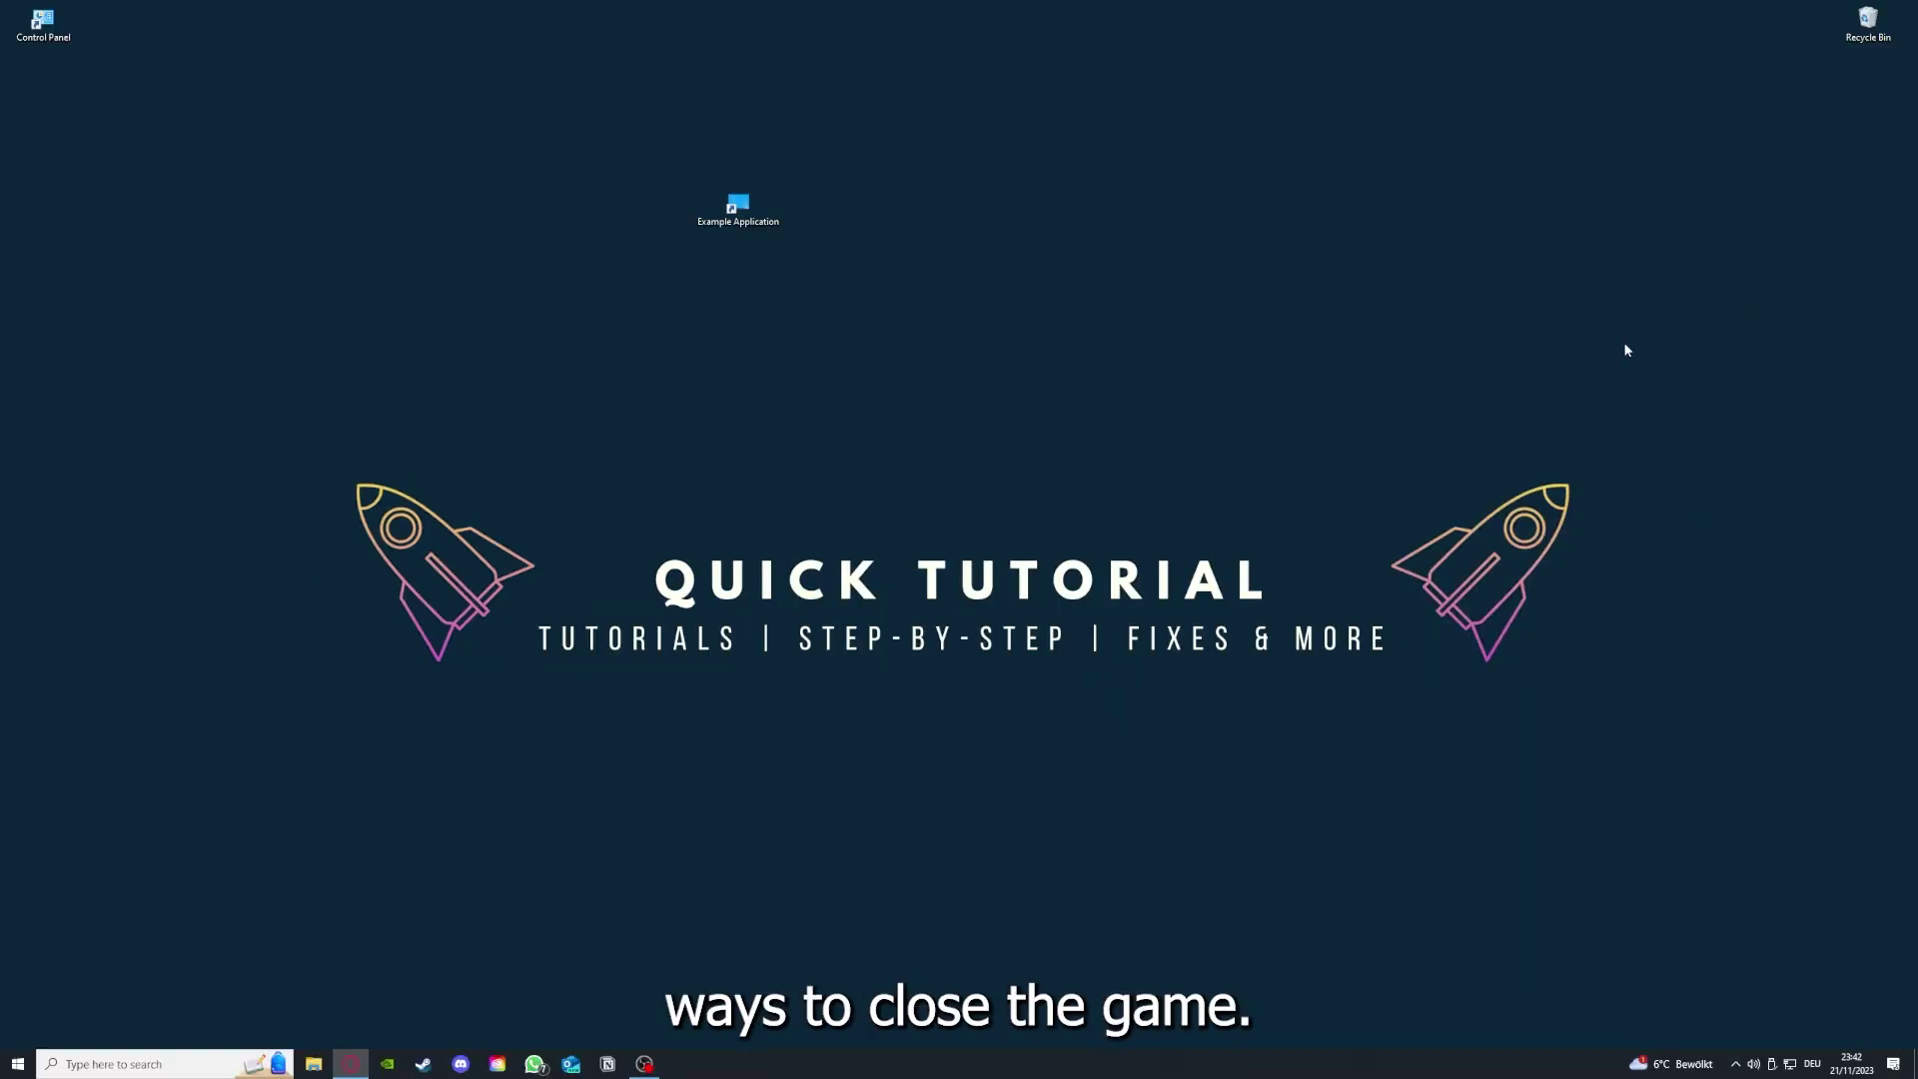
- End the Task Manager app from Task Manager's Apps list via End task
{"action": "right_click", "coordinate": [721, 1066]}
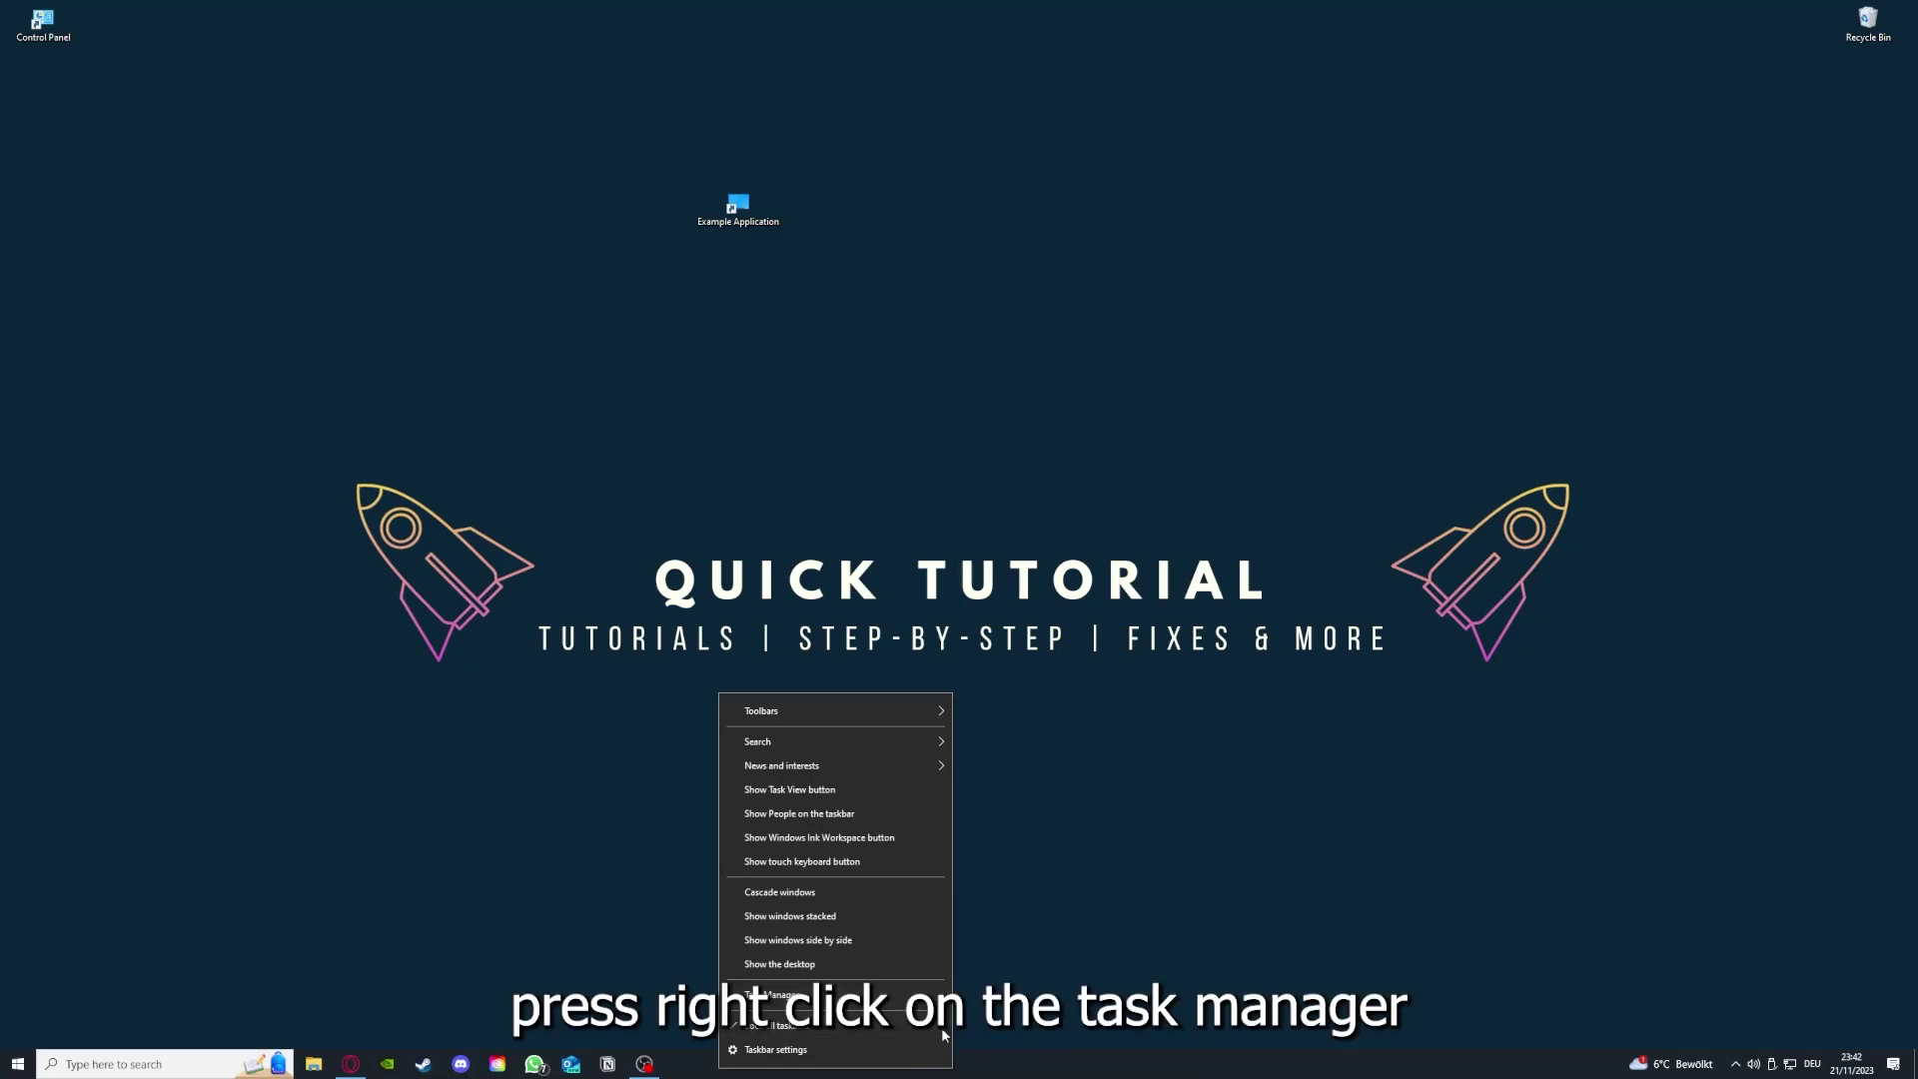
{"action": "left_click", "coordinate": [859, 1004]}
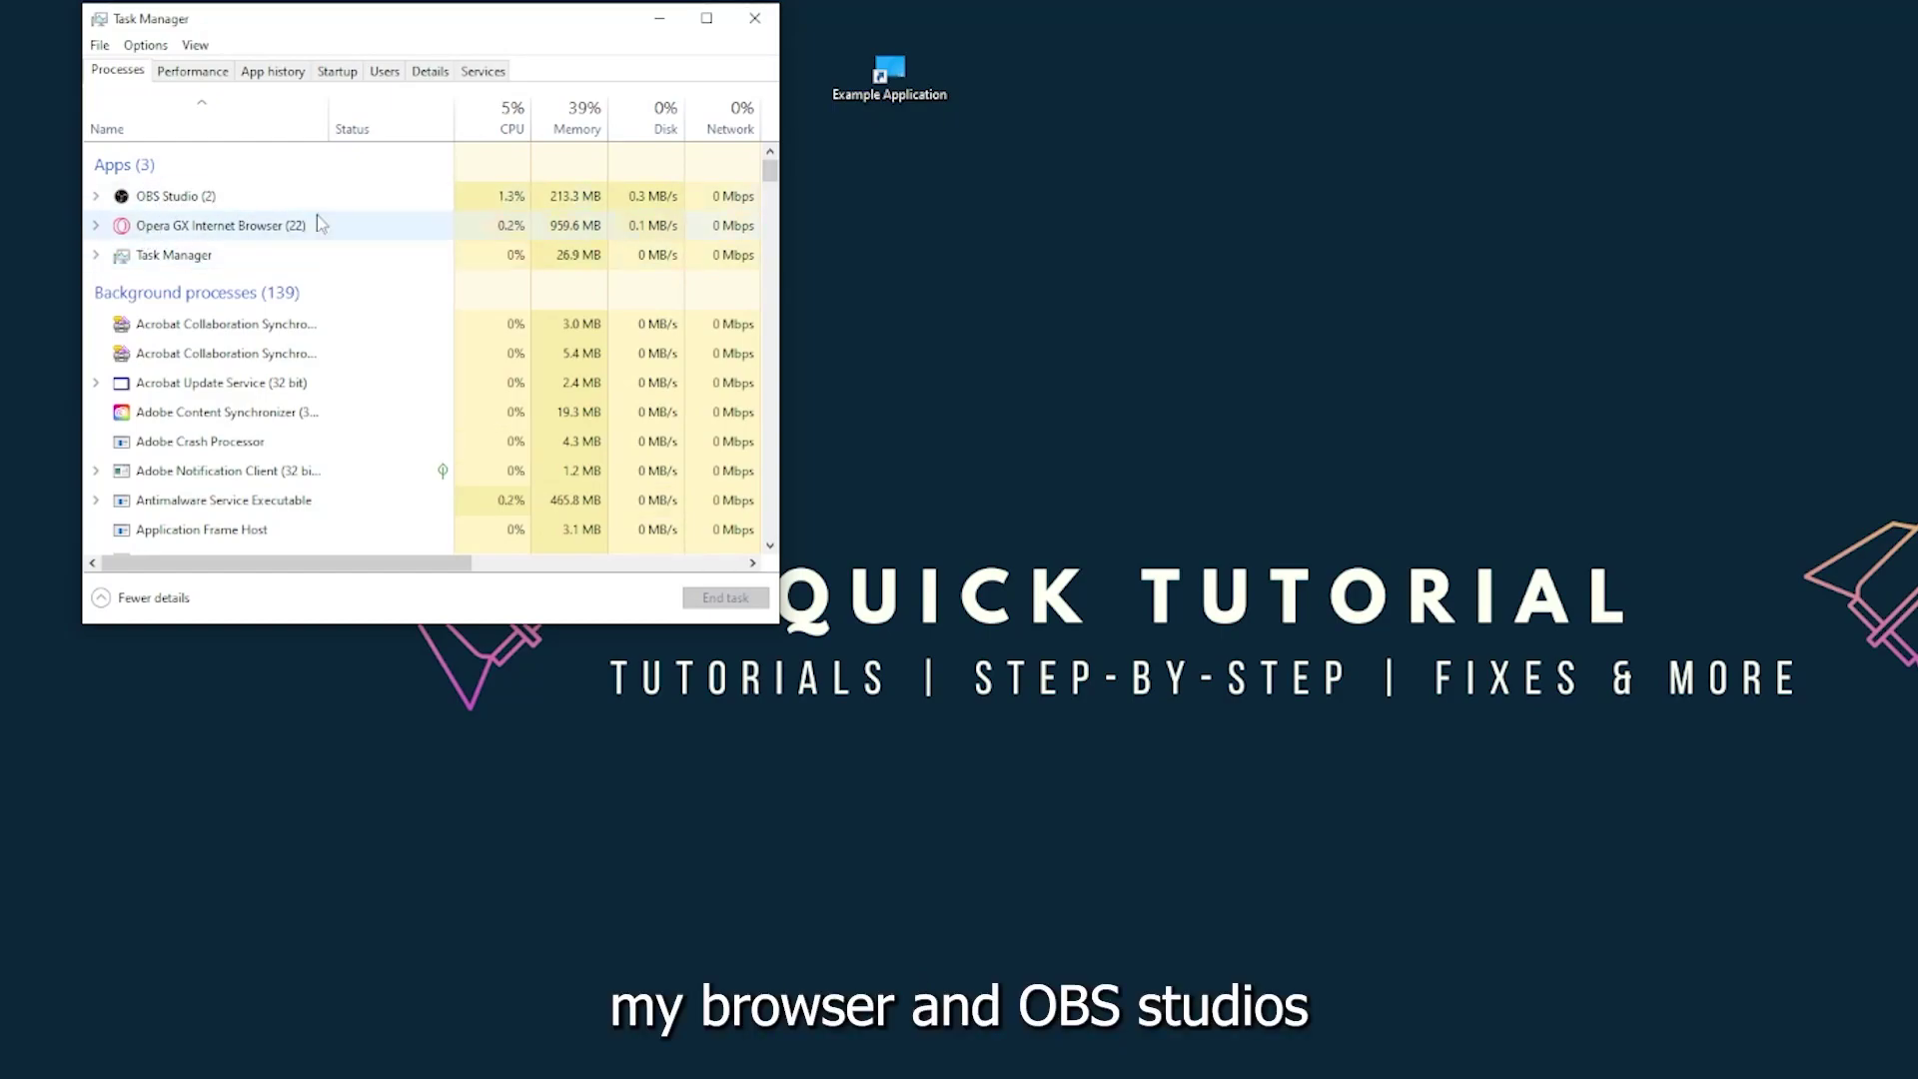
{"action": "left_click", "coordinate": [358, 262]}
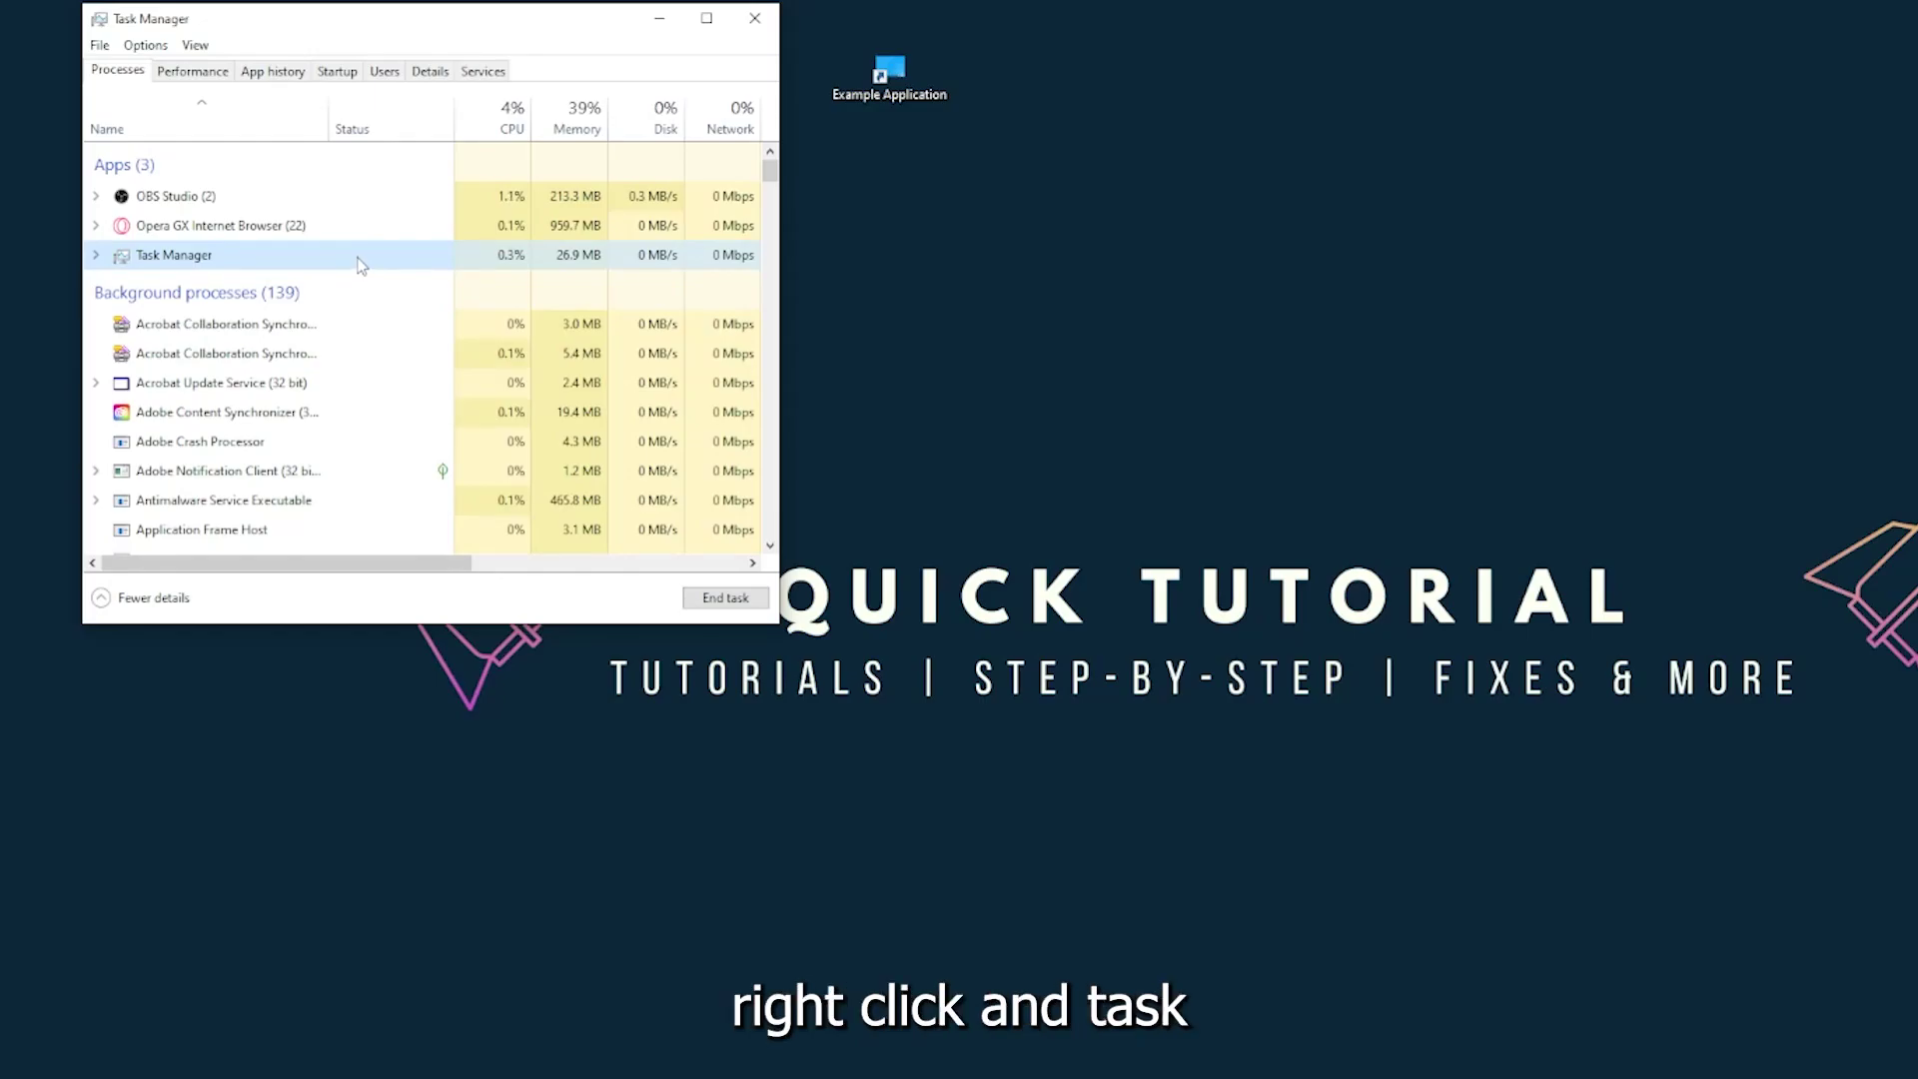
{"action": "left_click", "coordinate": [713, 604]}
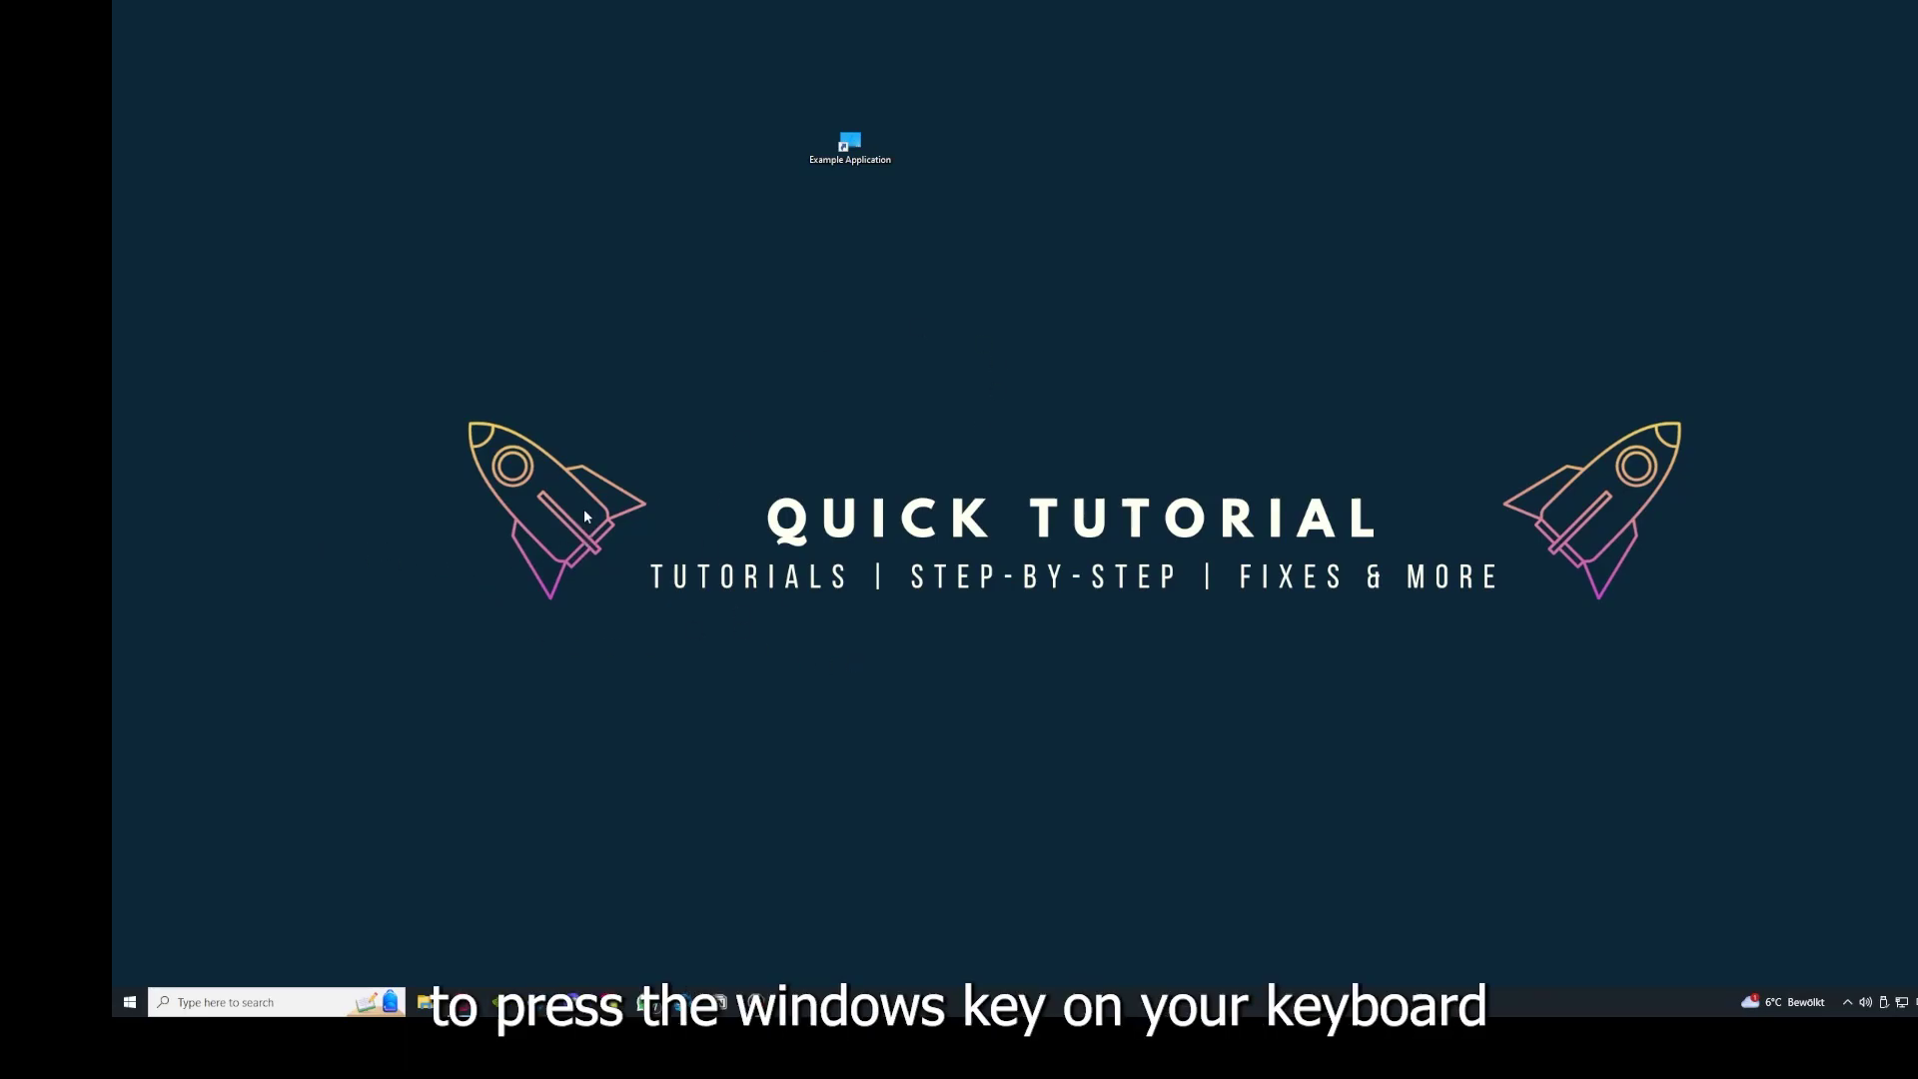
{"action": "key", "text": "super"}
{"action": "key", "text": "super"}
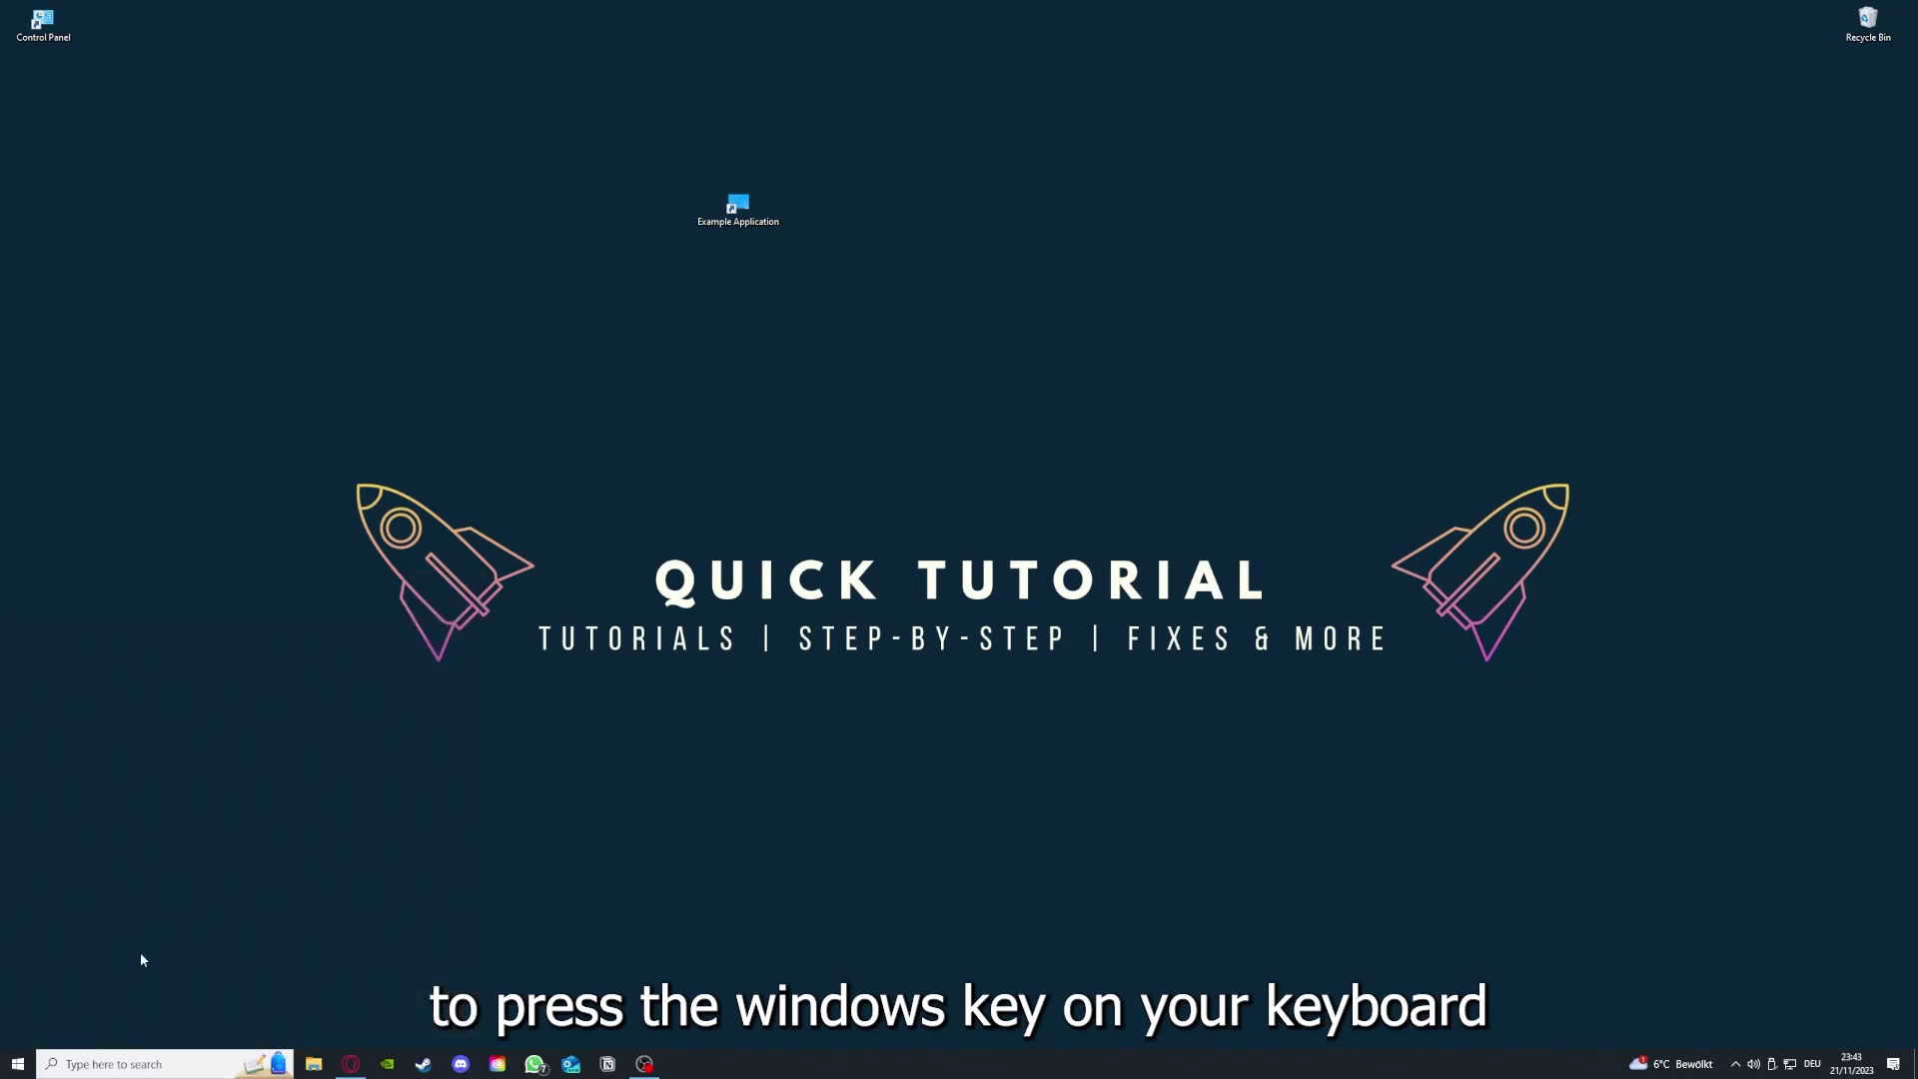
{"action": "left_click", "coordinate": [20, 1055]}
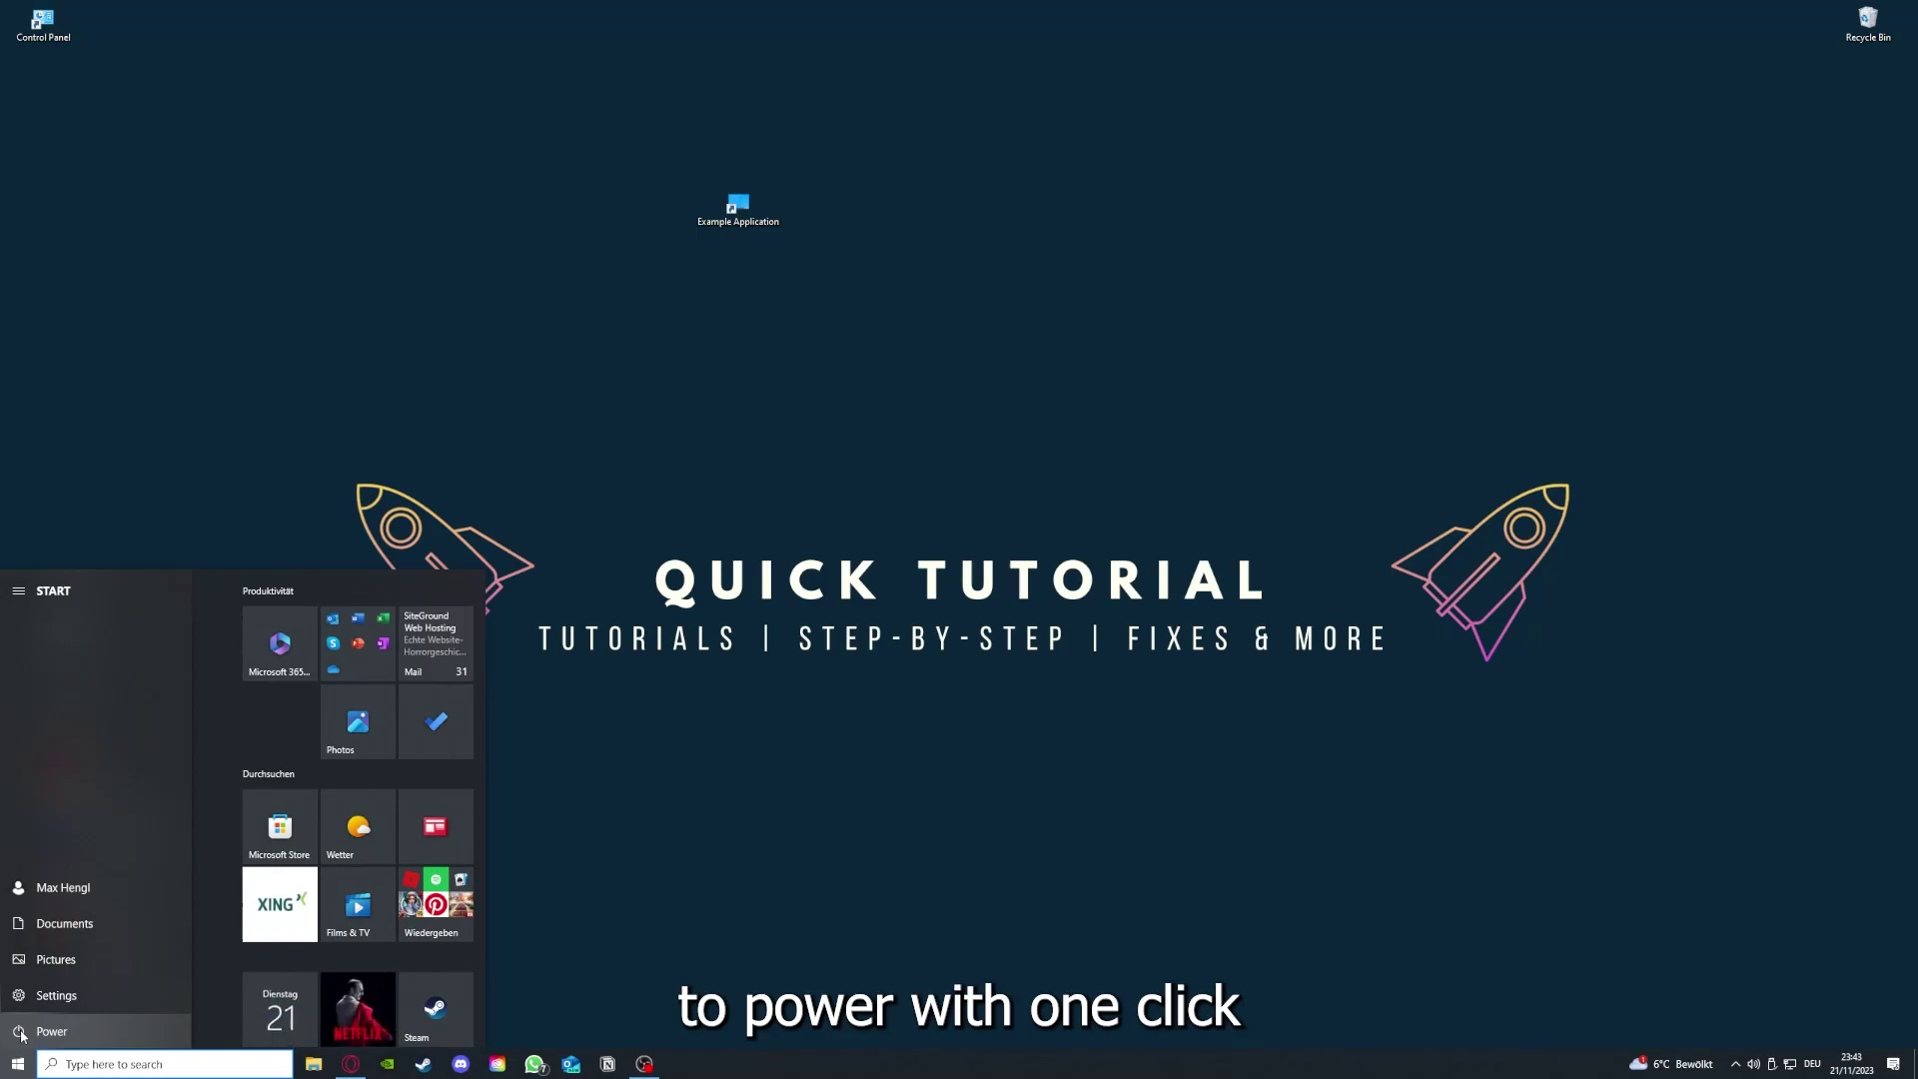
{"action": "left_click", "coordinate": [21, 1033]}
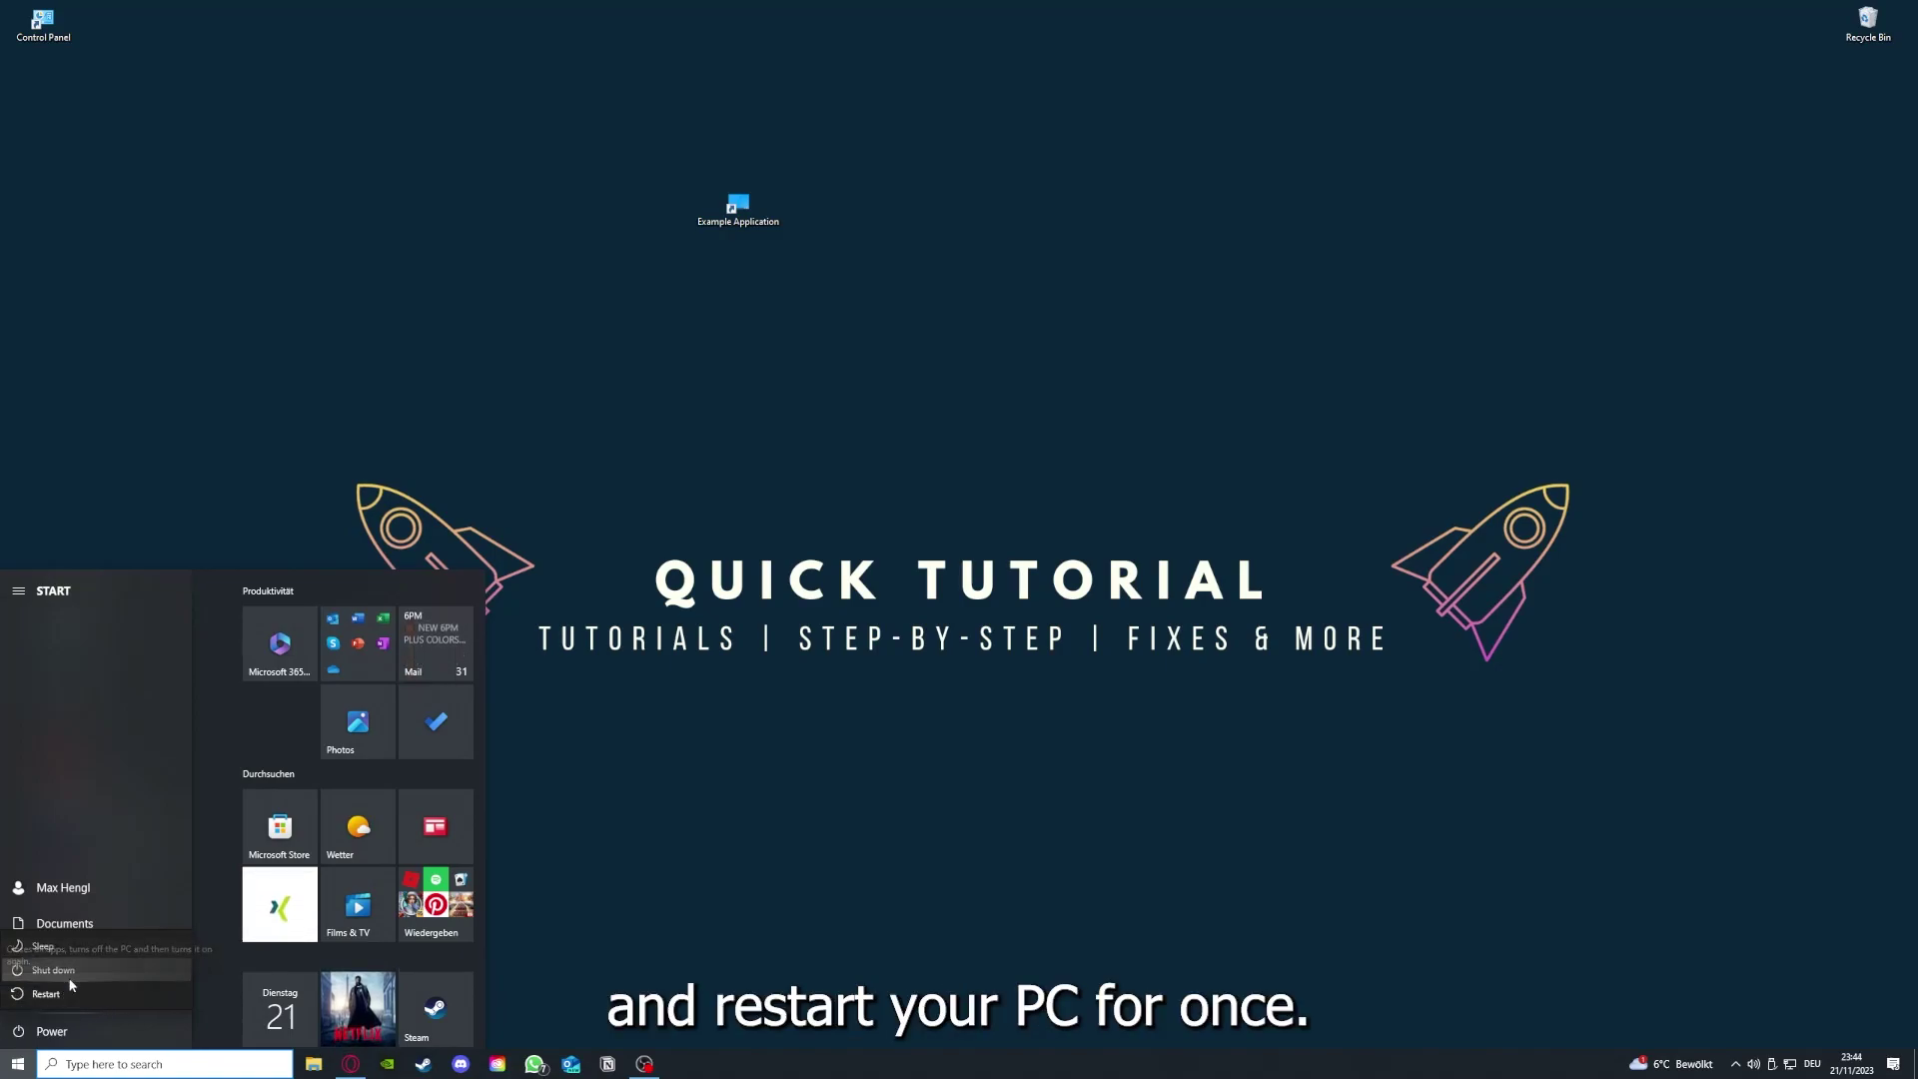
{"action": "left_click", "coordinate": [758, 766]}
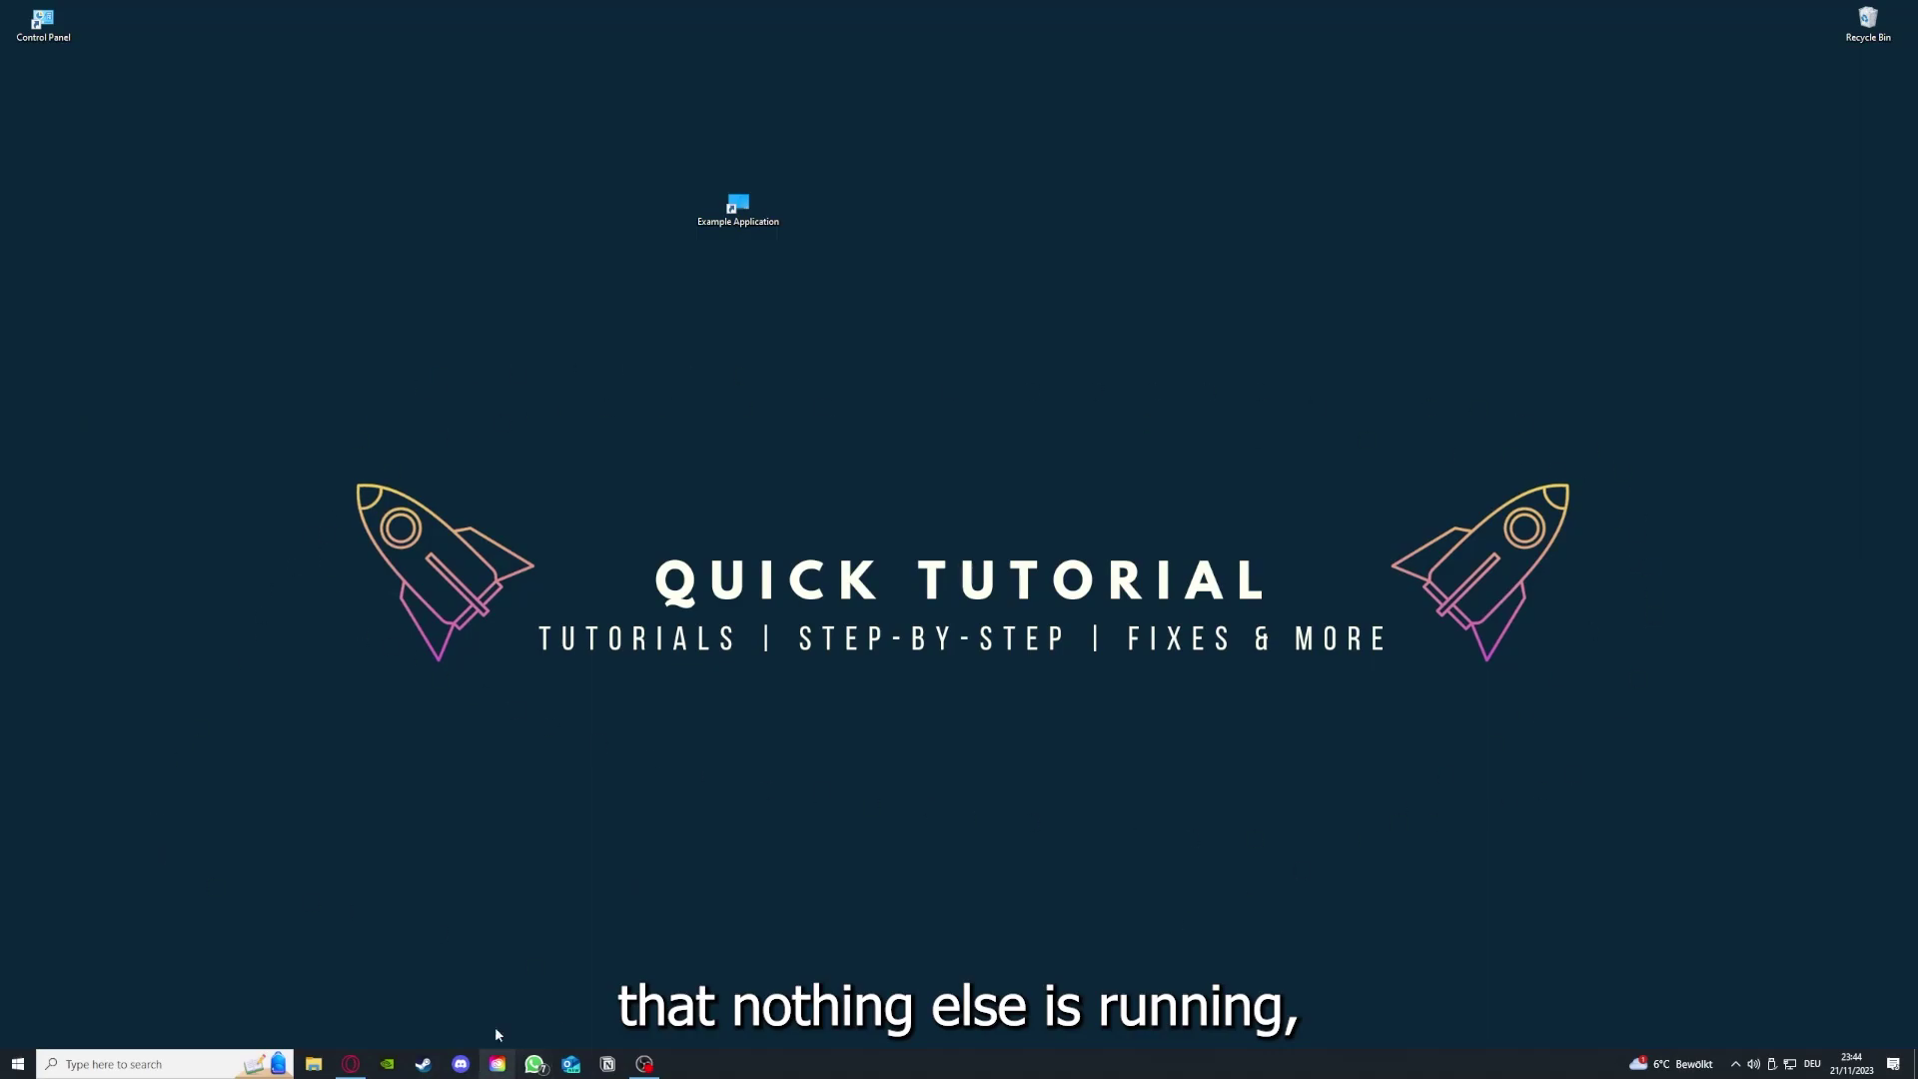
- Open Task Manager from the taskbar on its Startup tab, maximized
{"action": "right_click", "coordinate": [746, 1063]}
{"action": "left_click", "coordinate": [800, 975]}
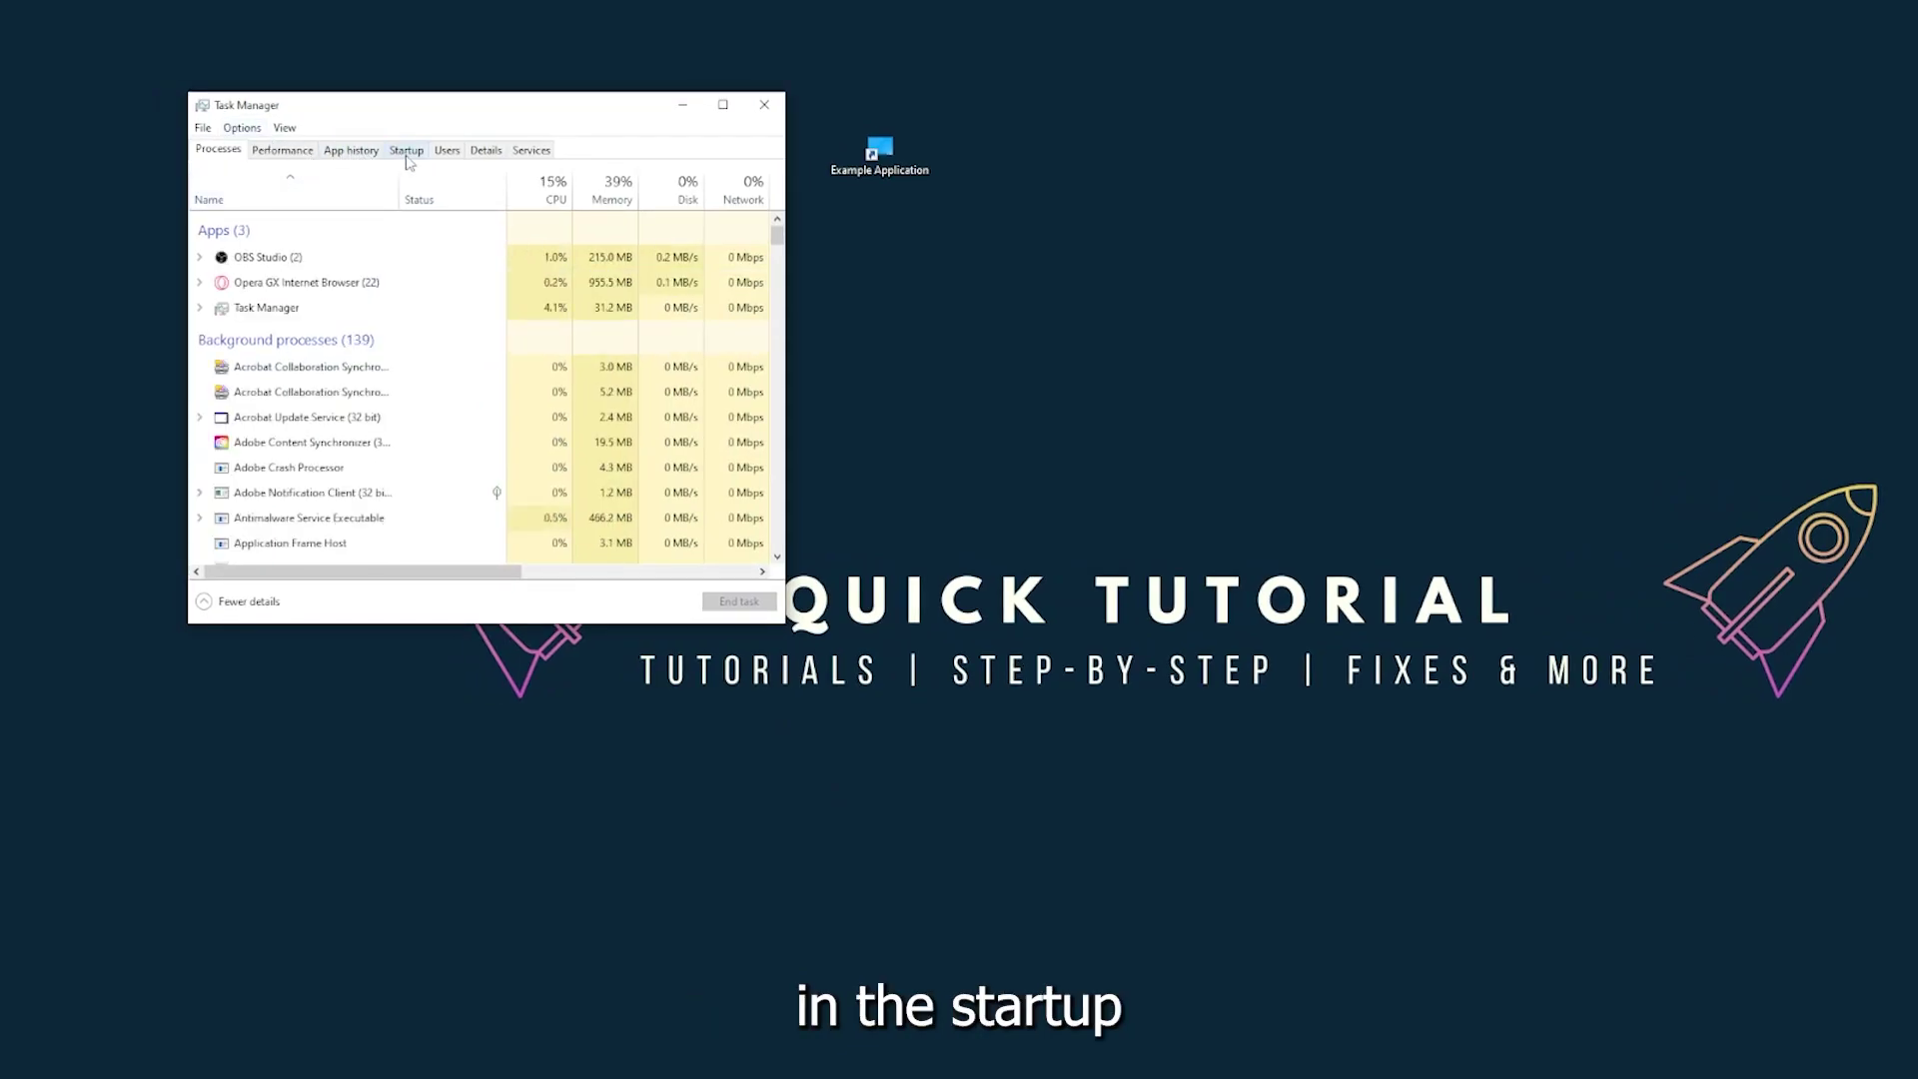
{"action": "left_click", "coordinate": [407, 152]}
{"action": "scroll", "coordinate": [420, 420], "scroll_direction": "down", "scroll_amount": 3}
{"action": "scroll", "coordinate": [419, 450], "scroll_direction": "up", "scroll_amount": 3}
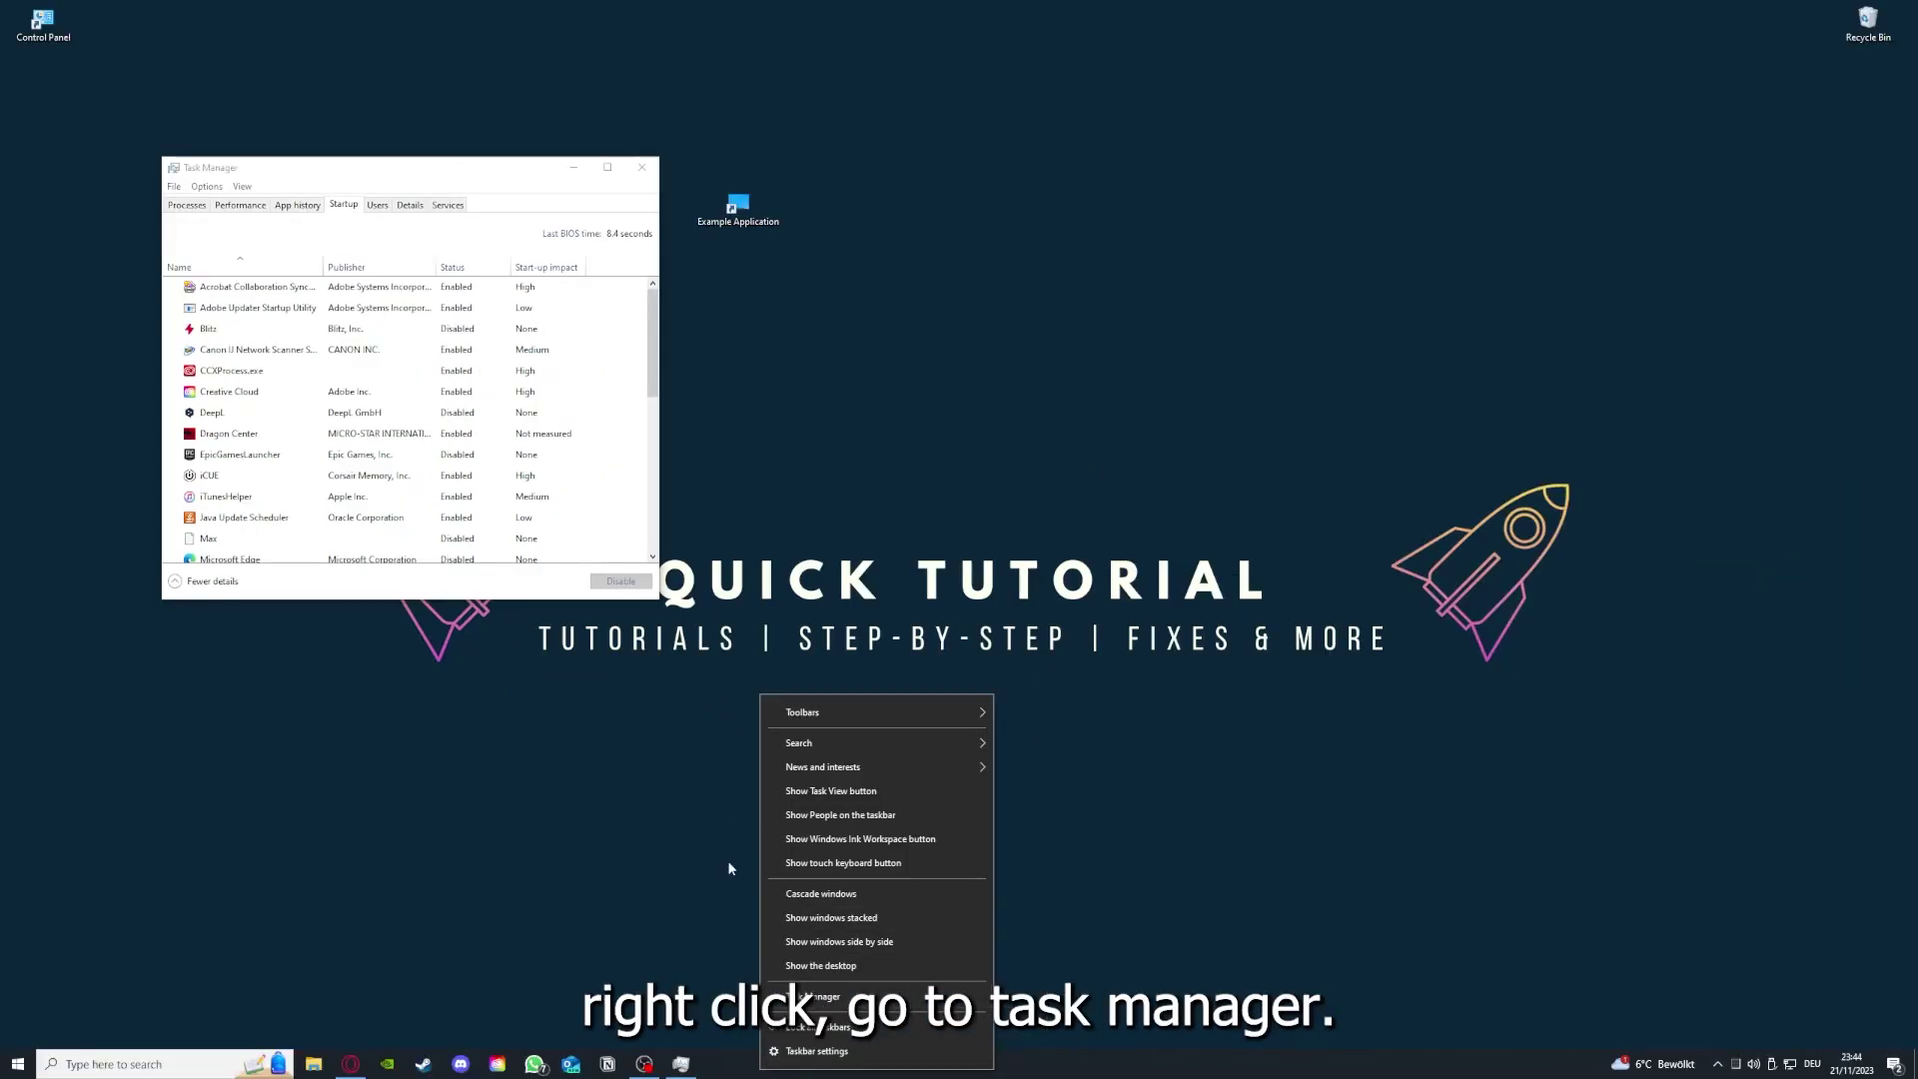
{"action": "left_click", "coordinate": [813, 996]}
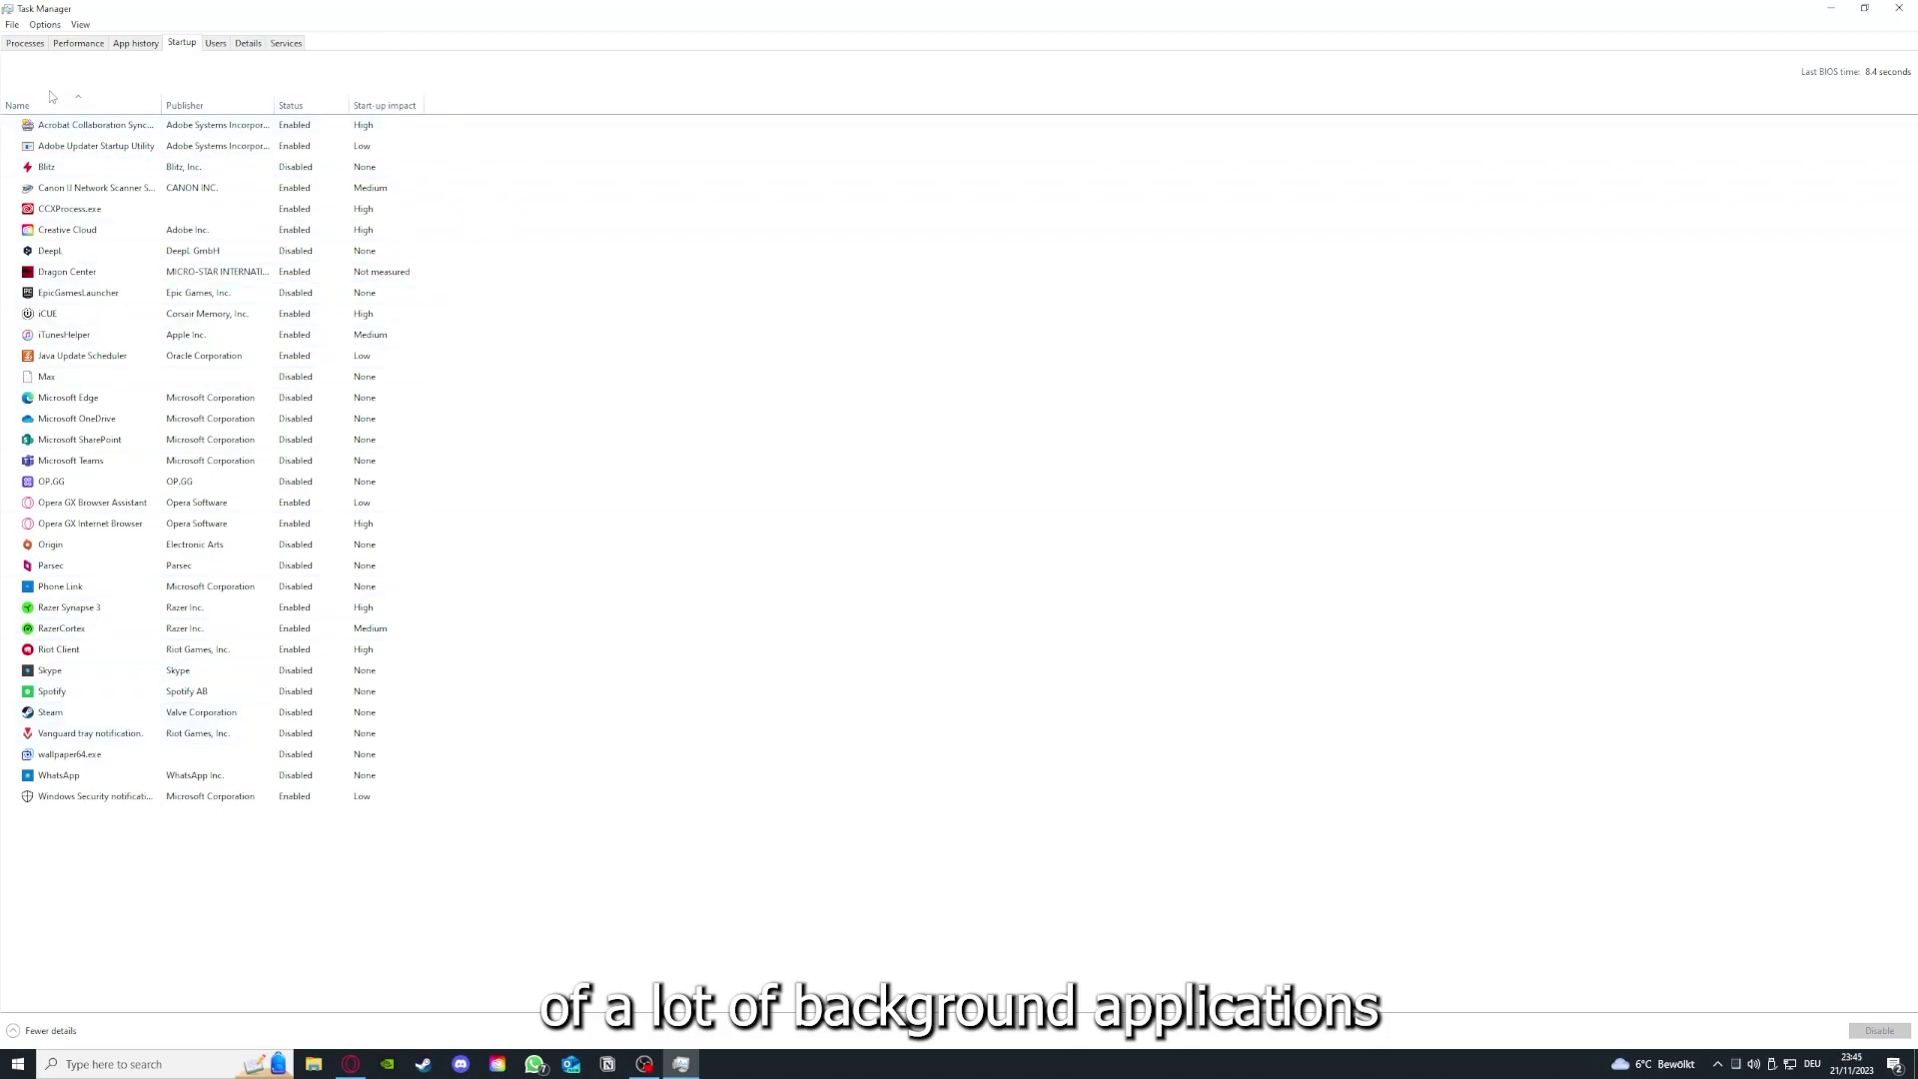
- Inspect the Acrobat, CCXProcess, OneDrive and SharePoint startup entries, ending on iTunesHelper
{"action": "right_click", "coordinate": [311, 127]}
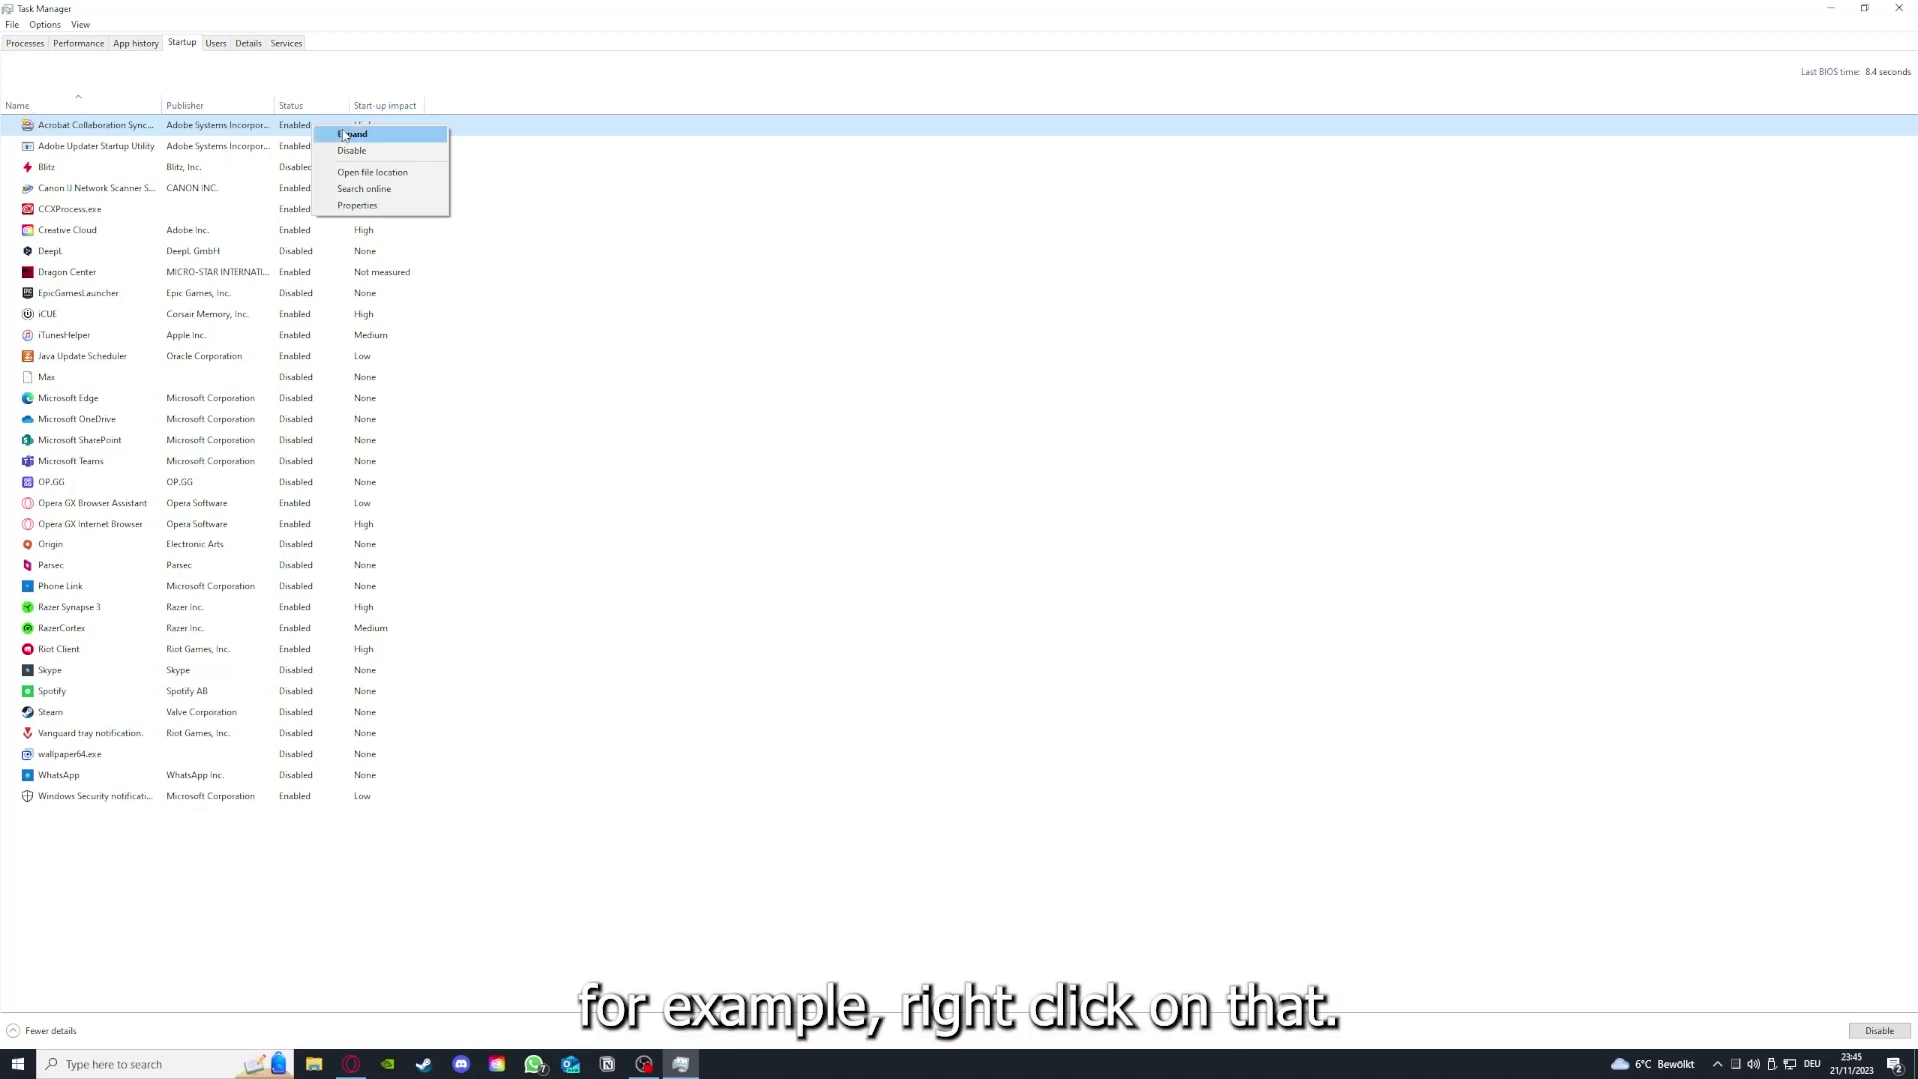
{"action": "left_click", "coordinate": [662, 209]}
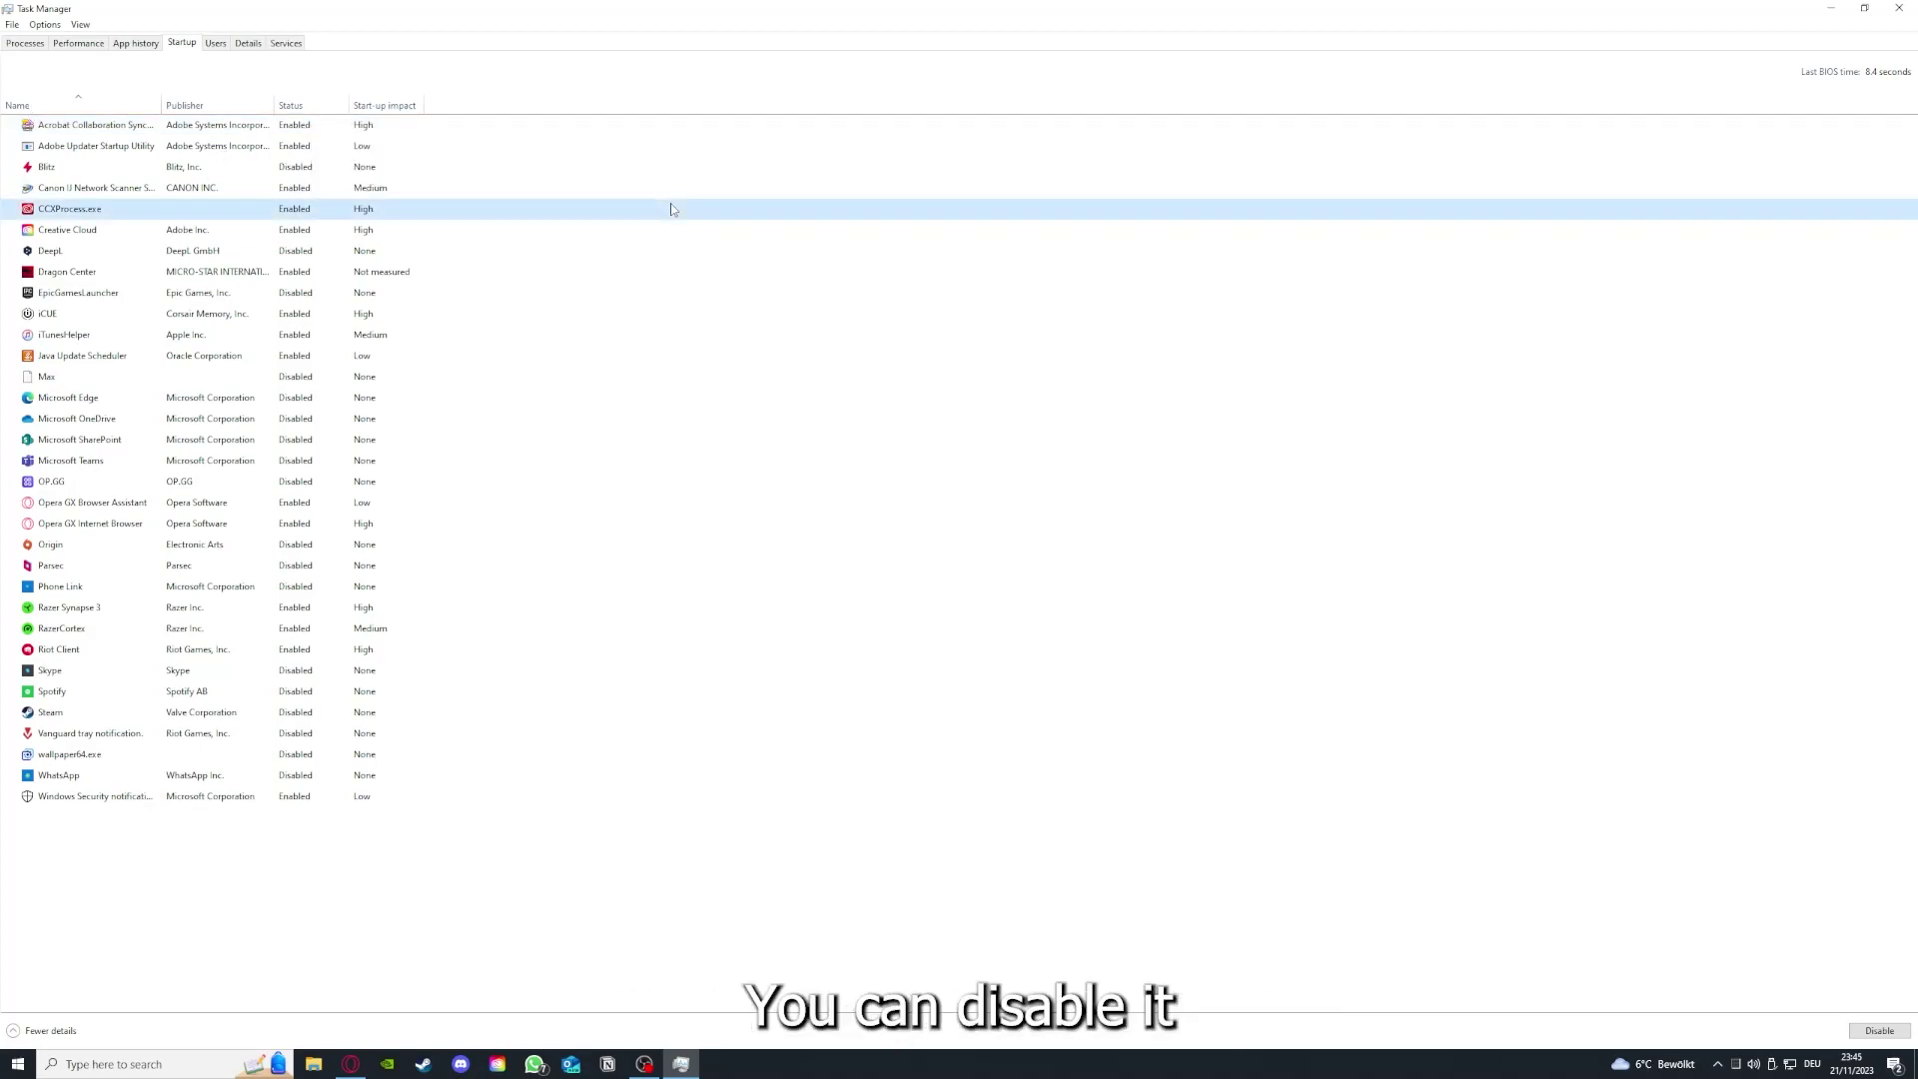
{"action": "left_click", "coordinate": [1009, 420]}
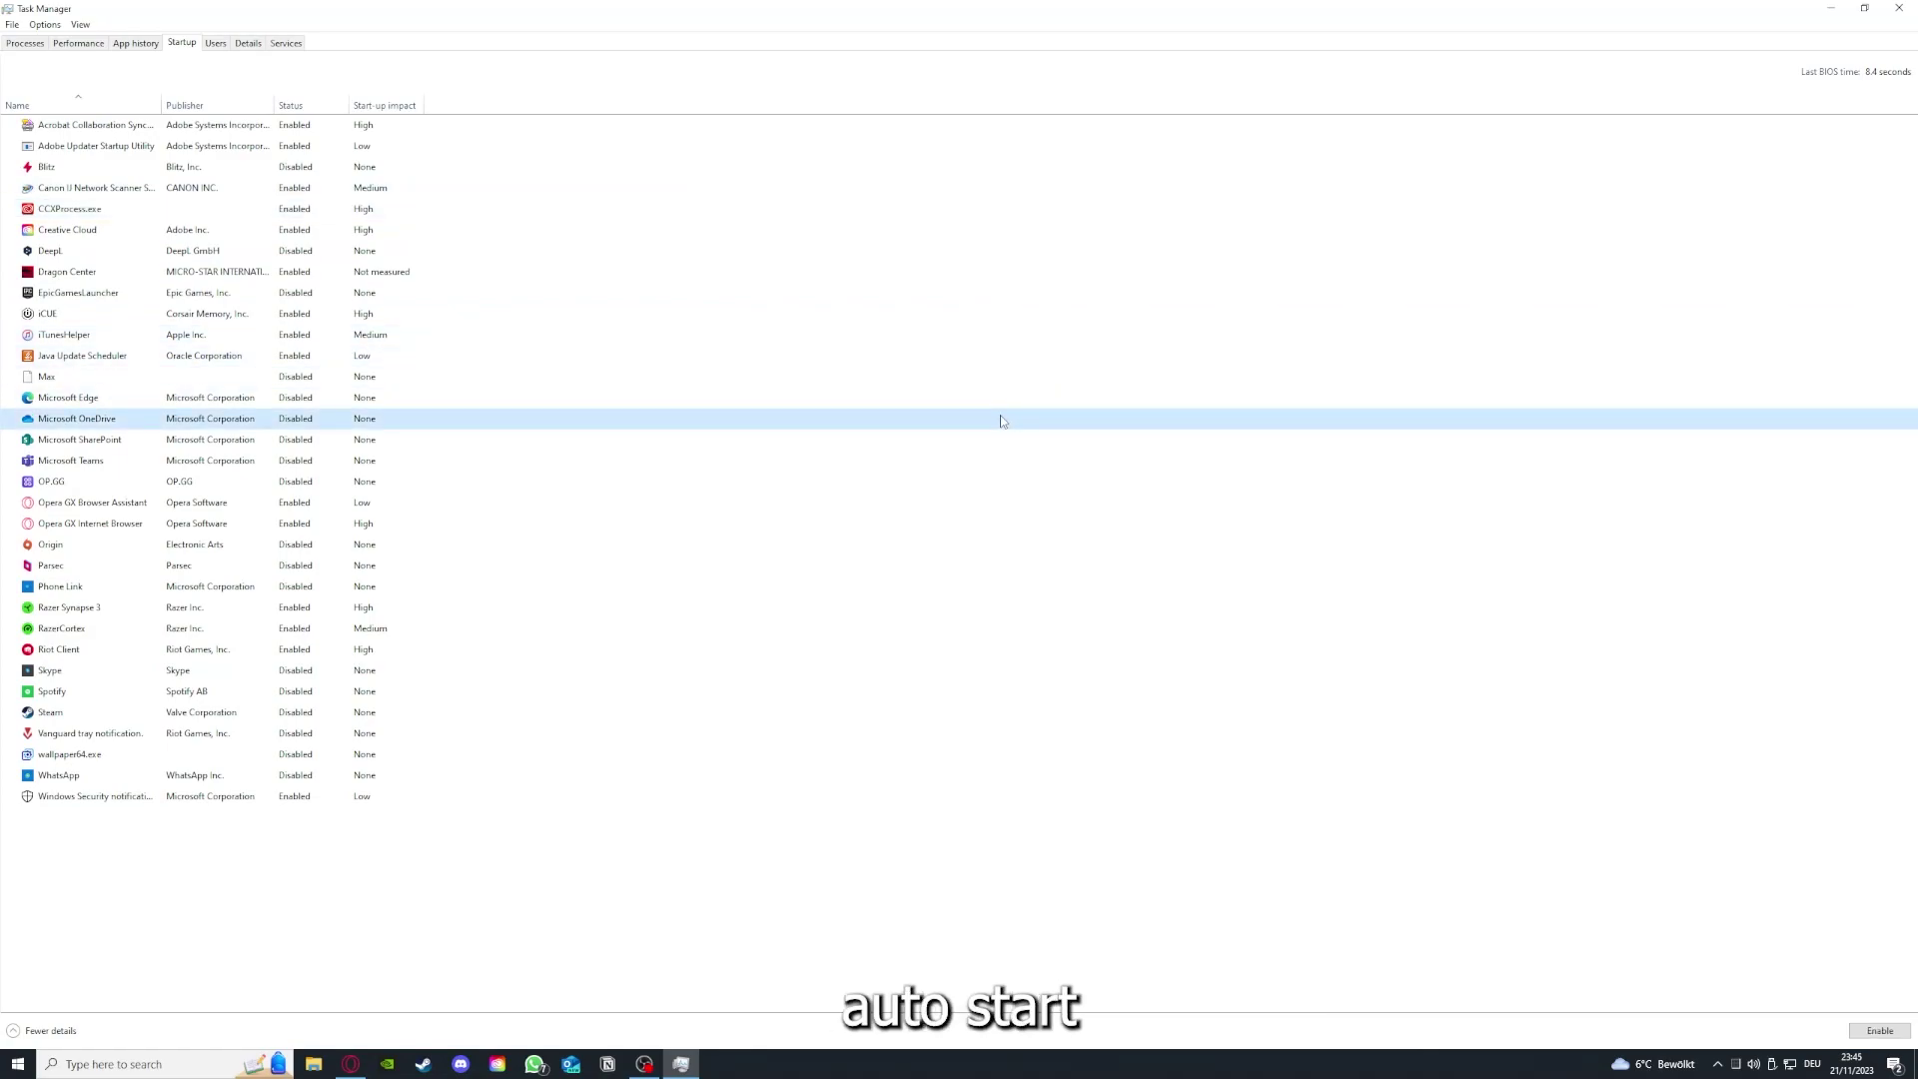
{"action": "left_click", "coordinate": [120, 130]}
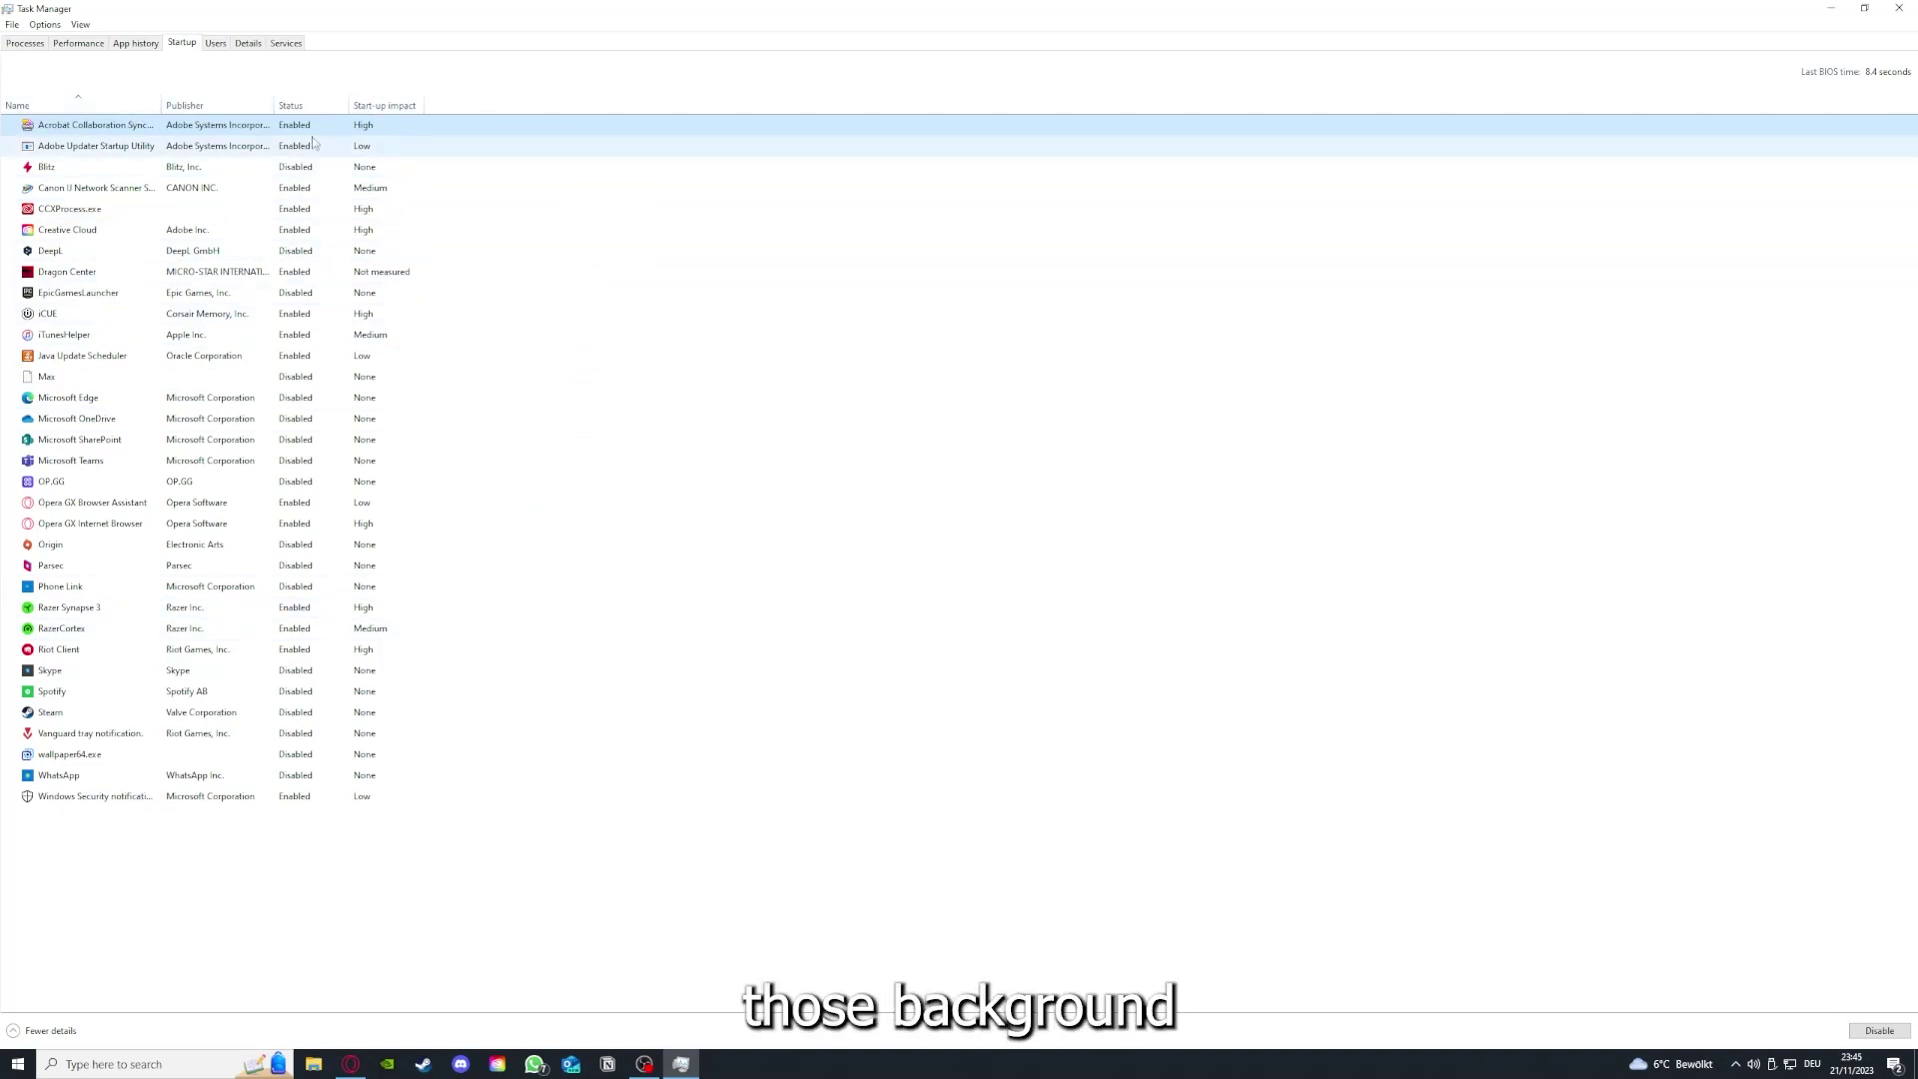
{"action": "right_click", "coordinate": [195, 440]}
{"action": "left_click", "coordinate": [535, 589]}
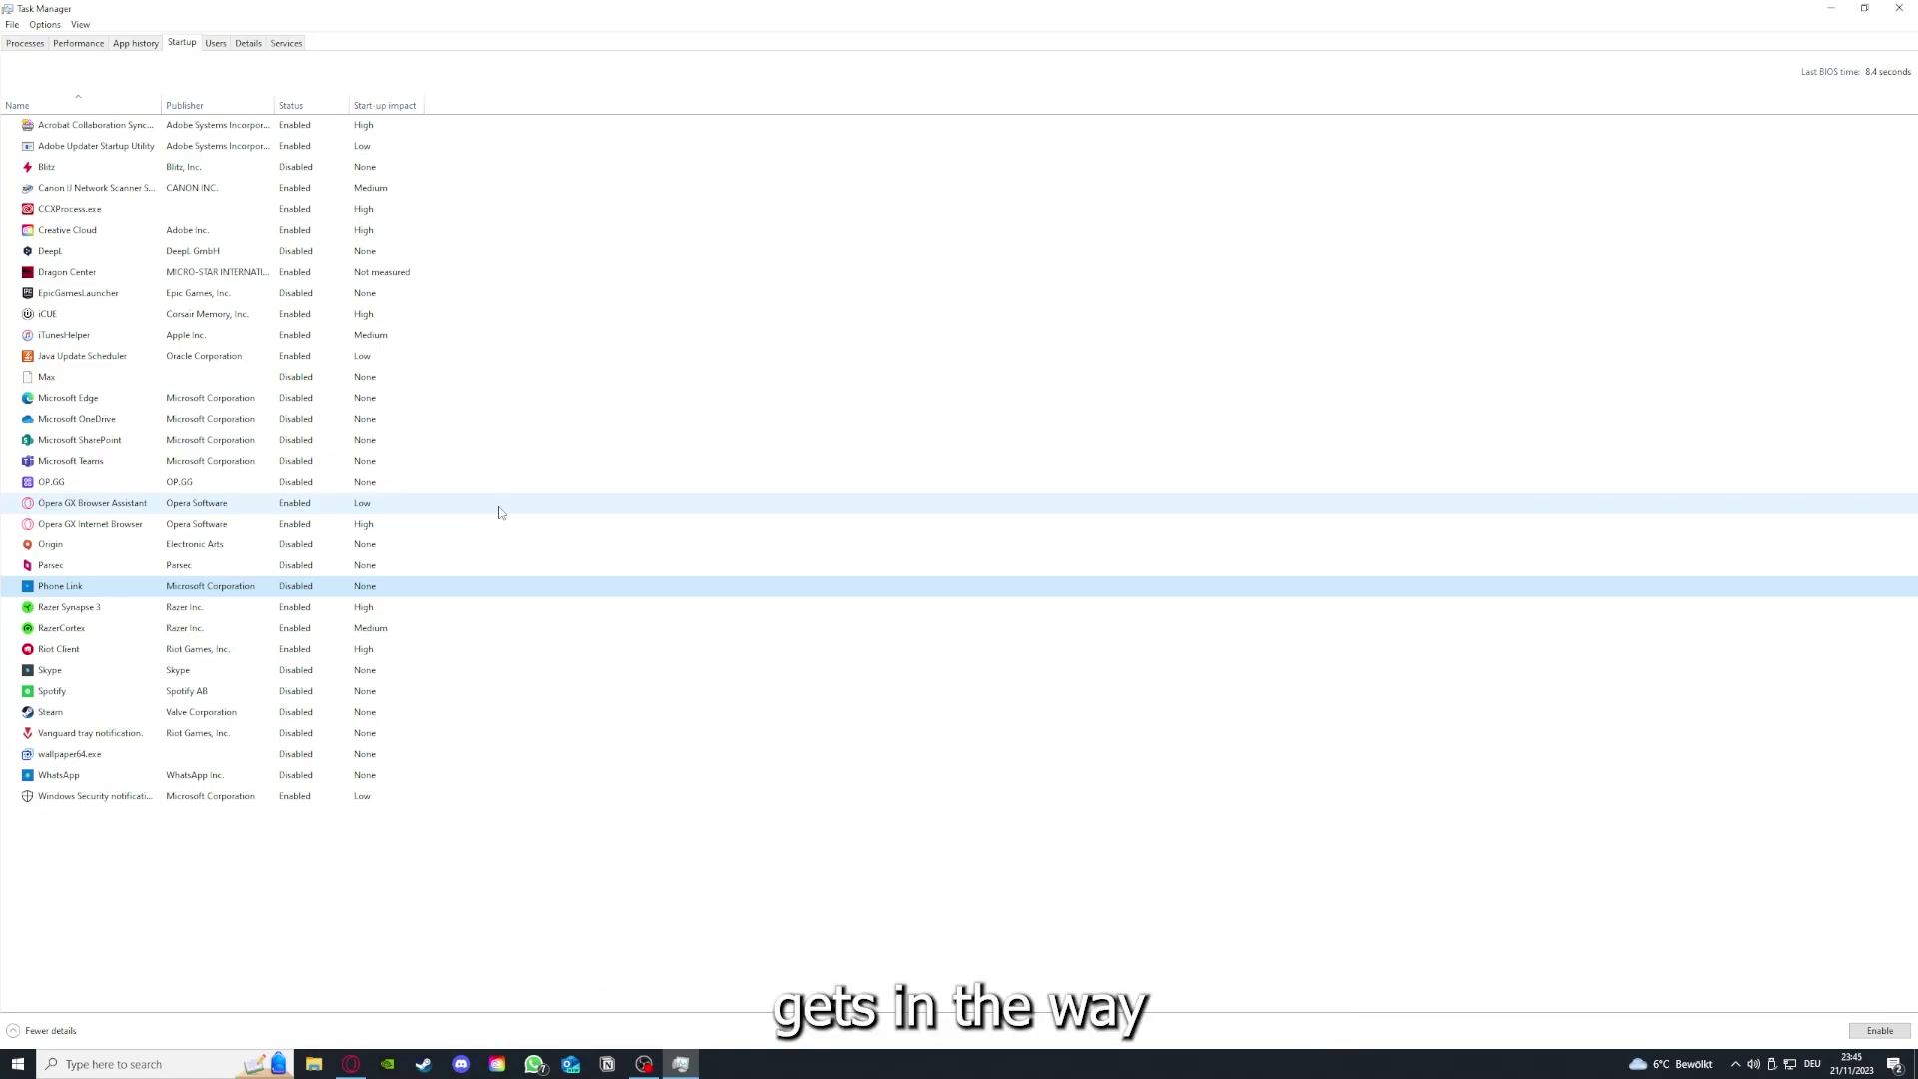
{"action": "left_click", "coordinate": [420, 345]}
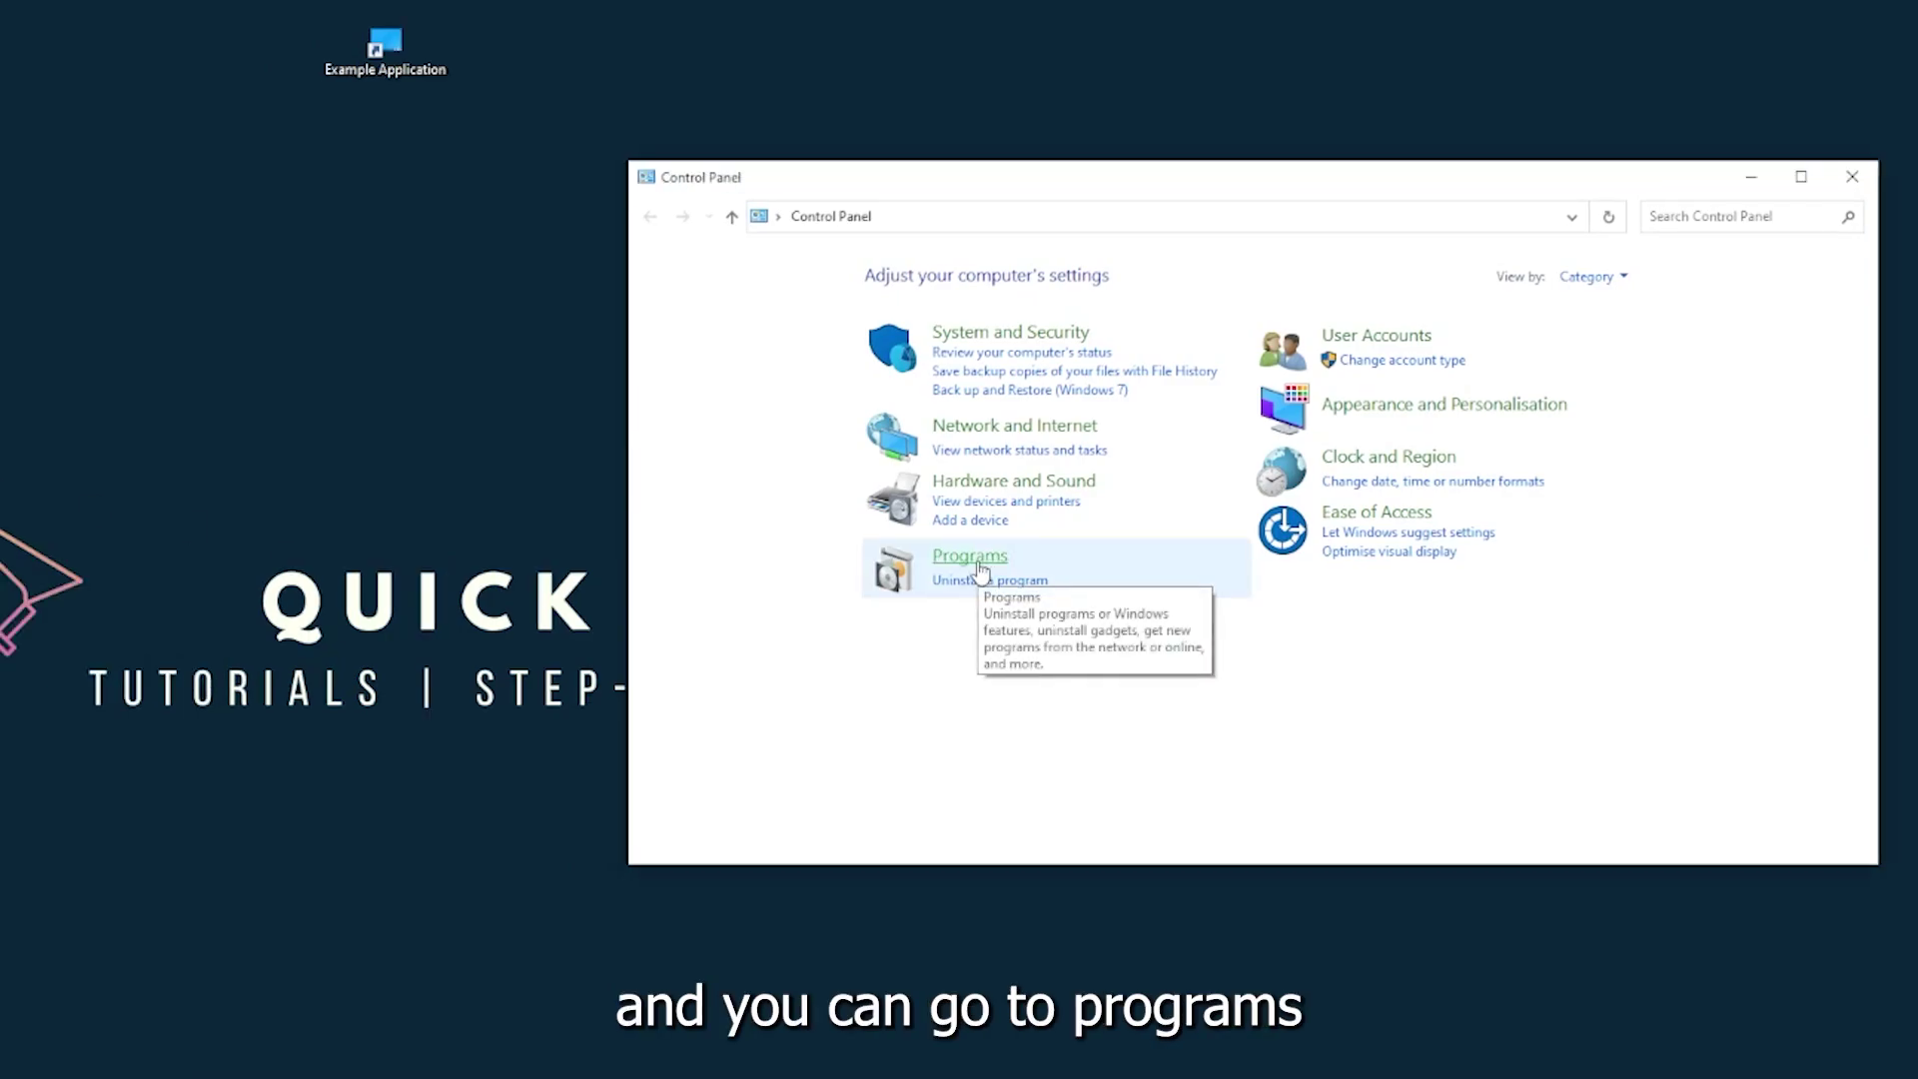
- Open Programs and Features under Programs and scroll the installed list to Overwolf
{"action": "left_click", "coordinate": [978, 565]}
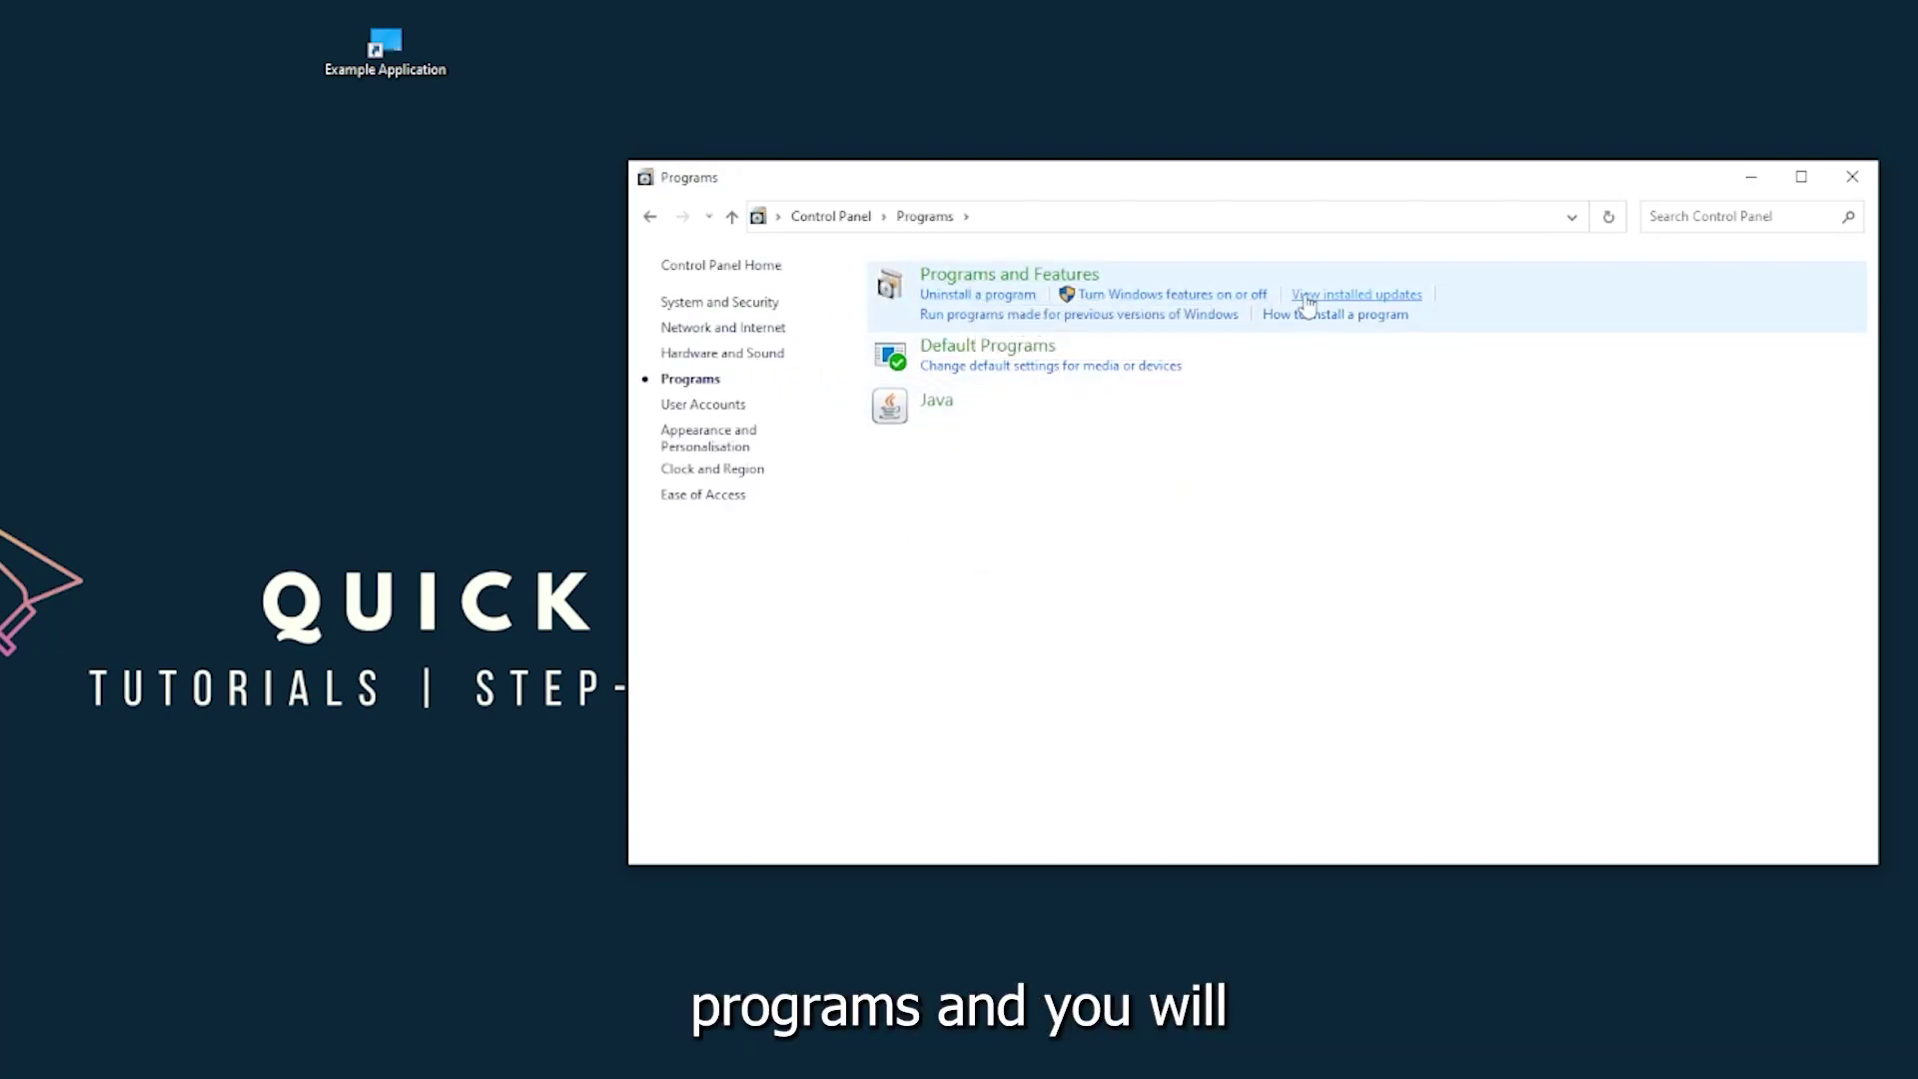
{"action": "left_click", "coordinate": [1035, 284]}
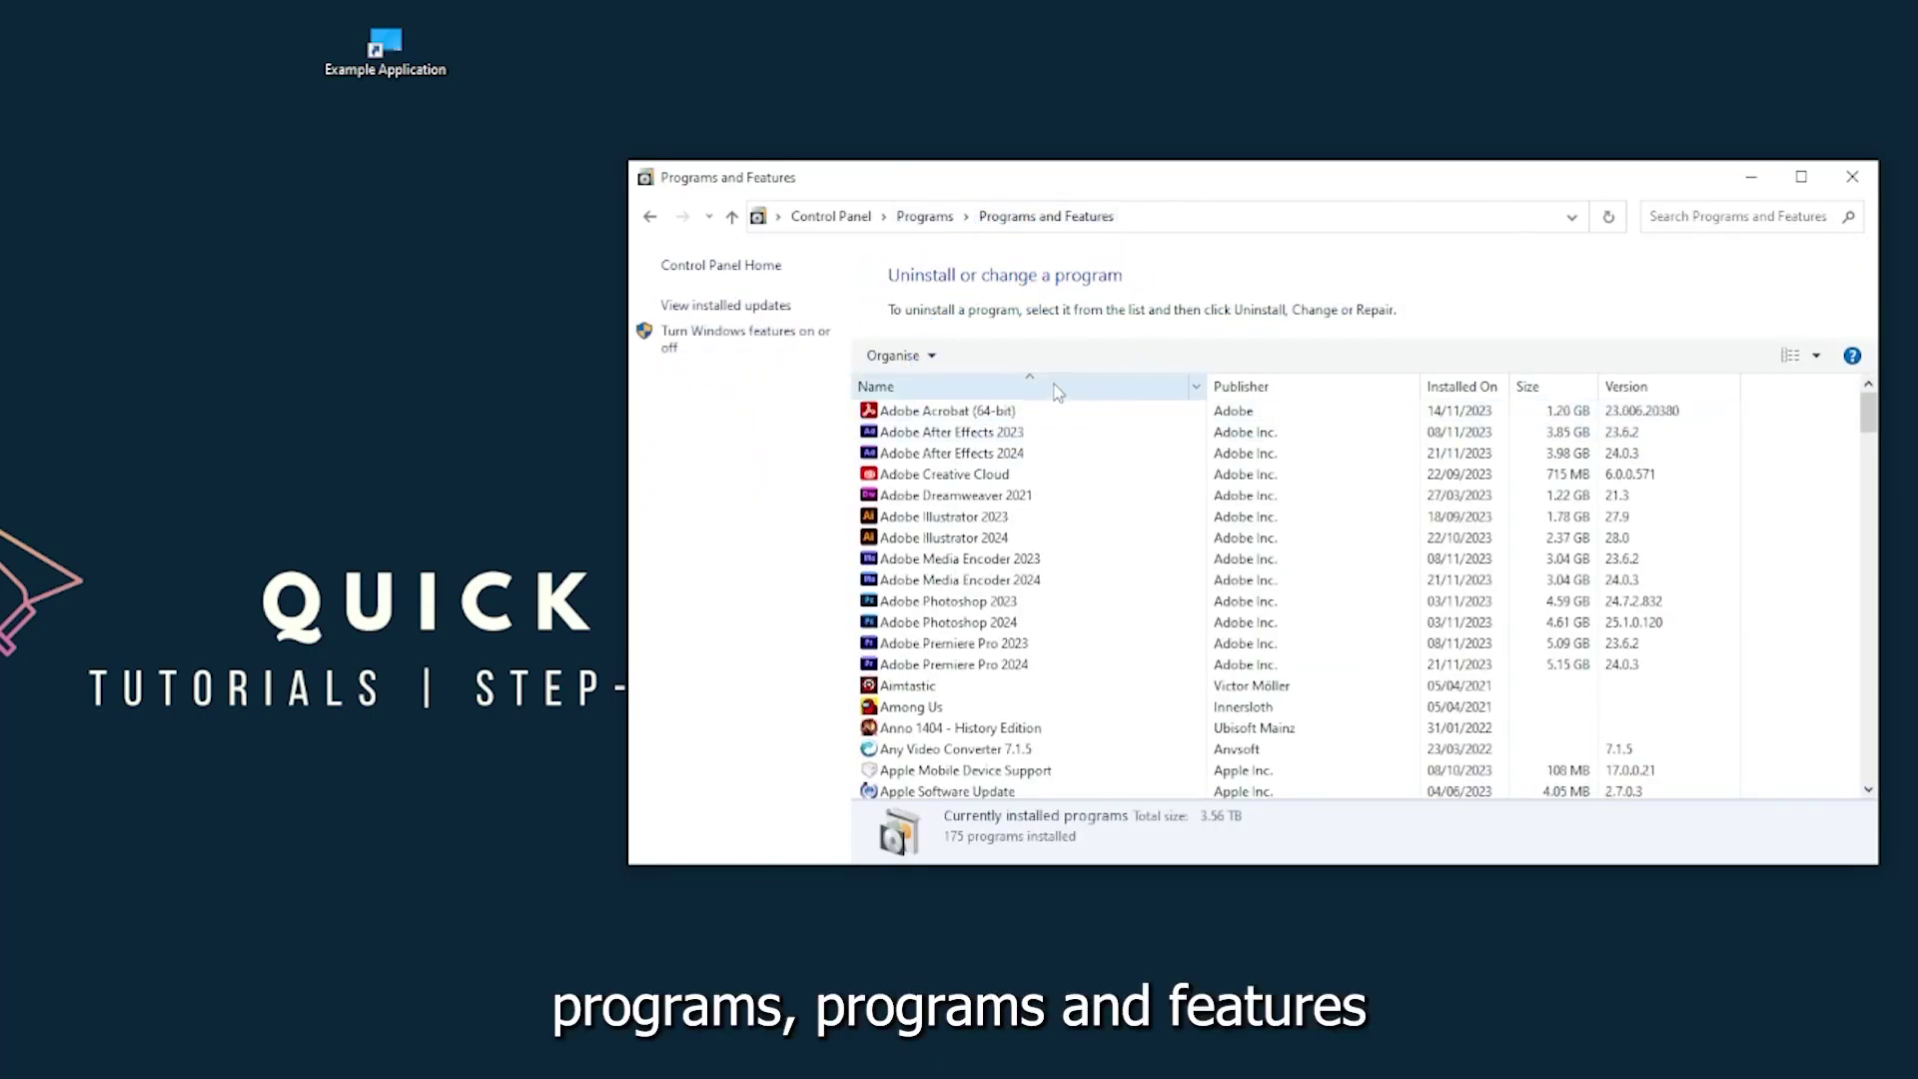
{"action": "scroll", "coordinate": [1057, 392], "scroll_direction": "down", "scroll_amount": 4}
{"action": "scroll", "coordinate": [1044, 449], "scroll_direction": "down", "scroll_amount": 7}
{"action": "scroll", "coordinate": [1029, 509], "scroll_direction": "down", "scroll_amount": 7}
{"action": "scroll", "coordinate": [1014, 563], "scroll_direction": "down", "scroll_amount": 7}
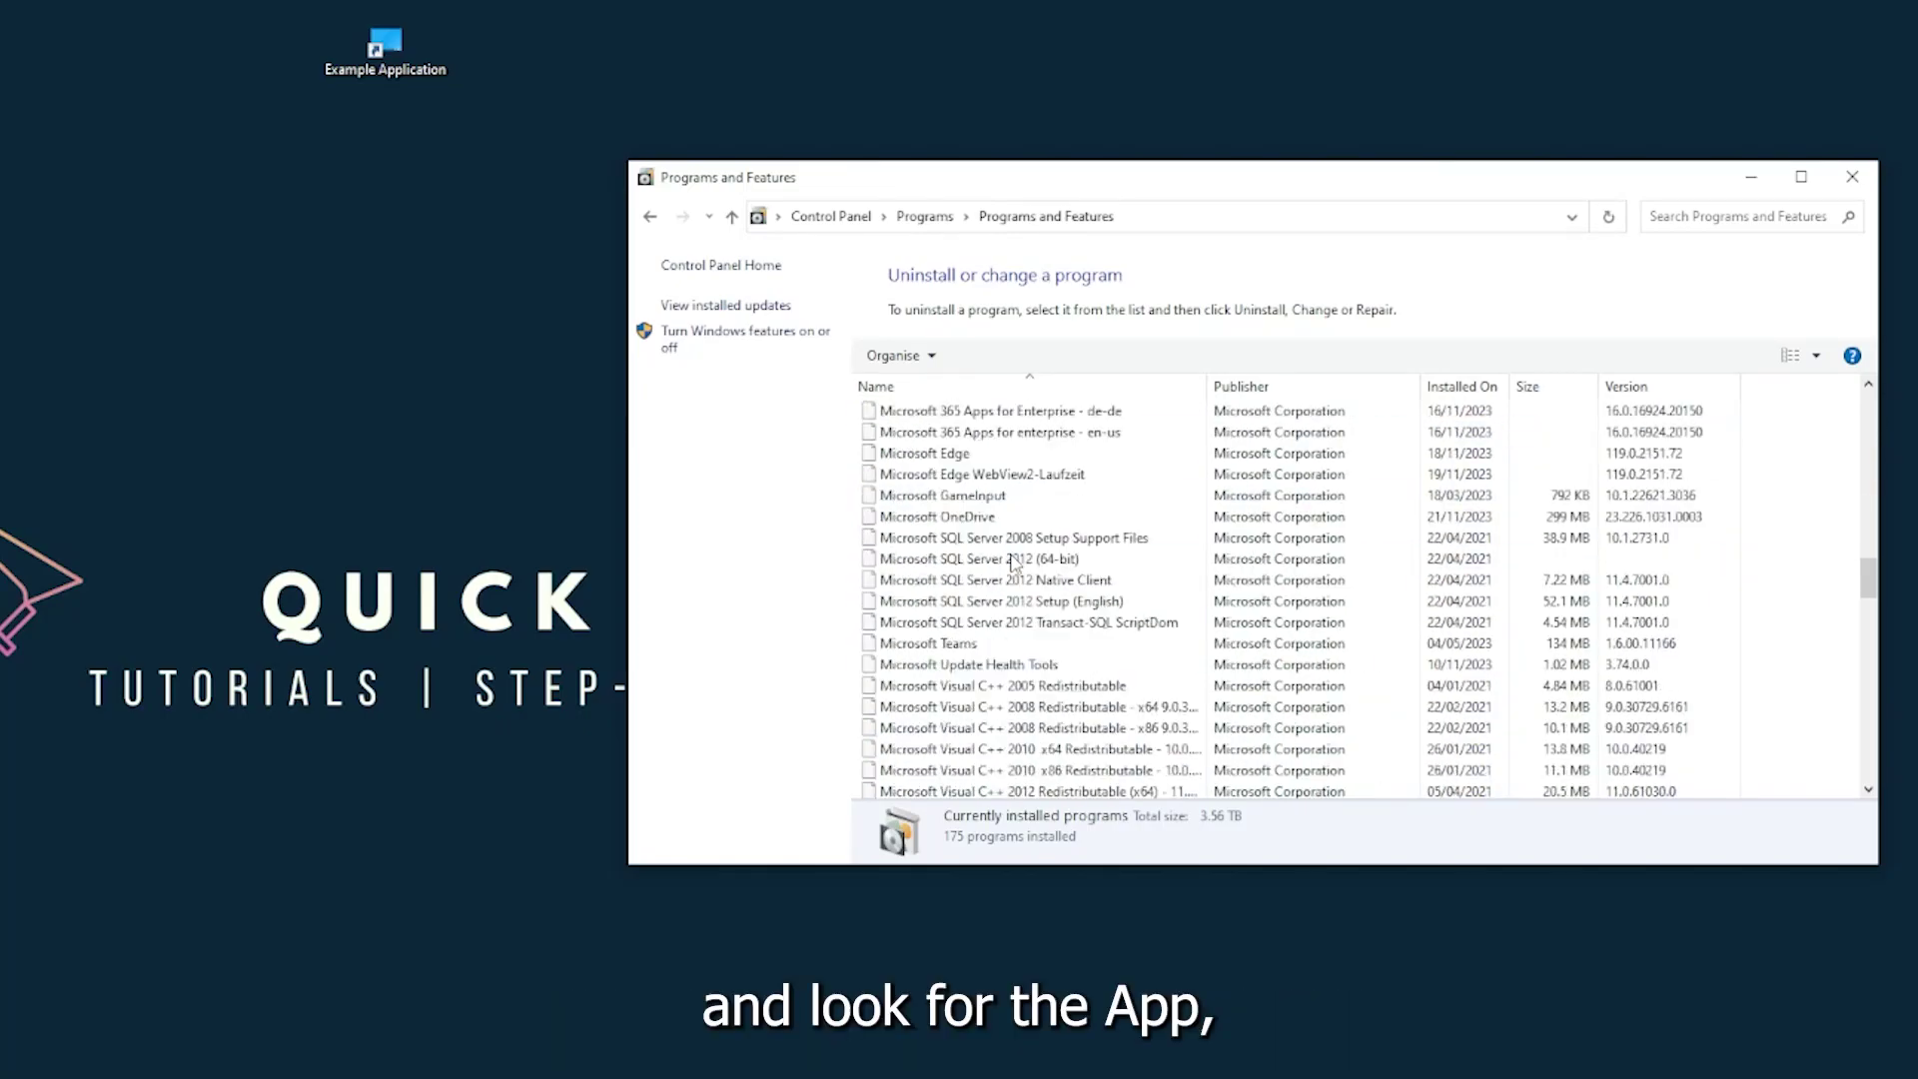
{"action": "scroll", "coordinate": [1013, 568], "scroll_direction": "down", "scroll_amount": 6}
{"action": "scroll", "coordinate": [1012, 571], "scroll_direction": "down", "scroll_amount": 6}
{"action": "scroll", "coordinate": [1011, 576], "scroll_direction": "down", "scroll_amount": 6}
{"action": "scroll", "coordinate": [1009, 582], "scroll_direction": "down", "scroll_amount": 5}
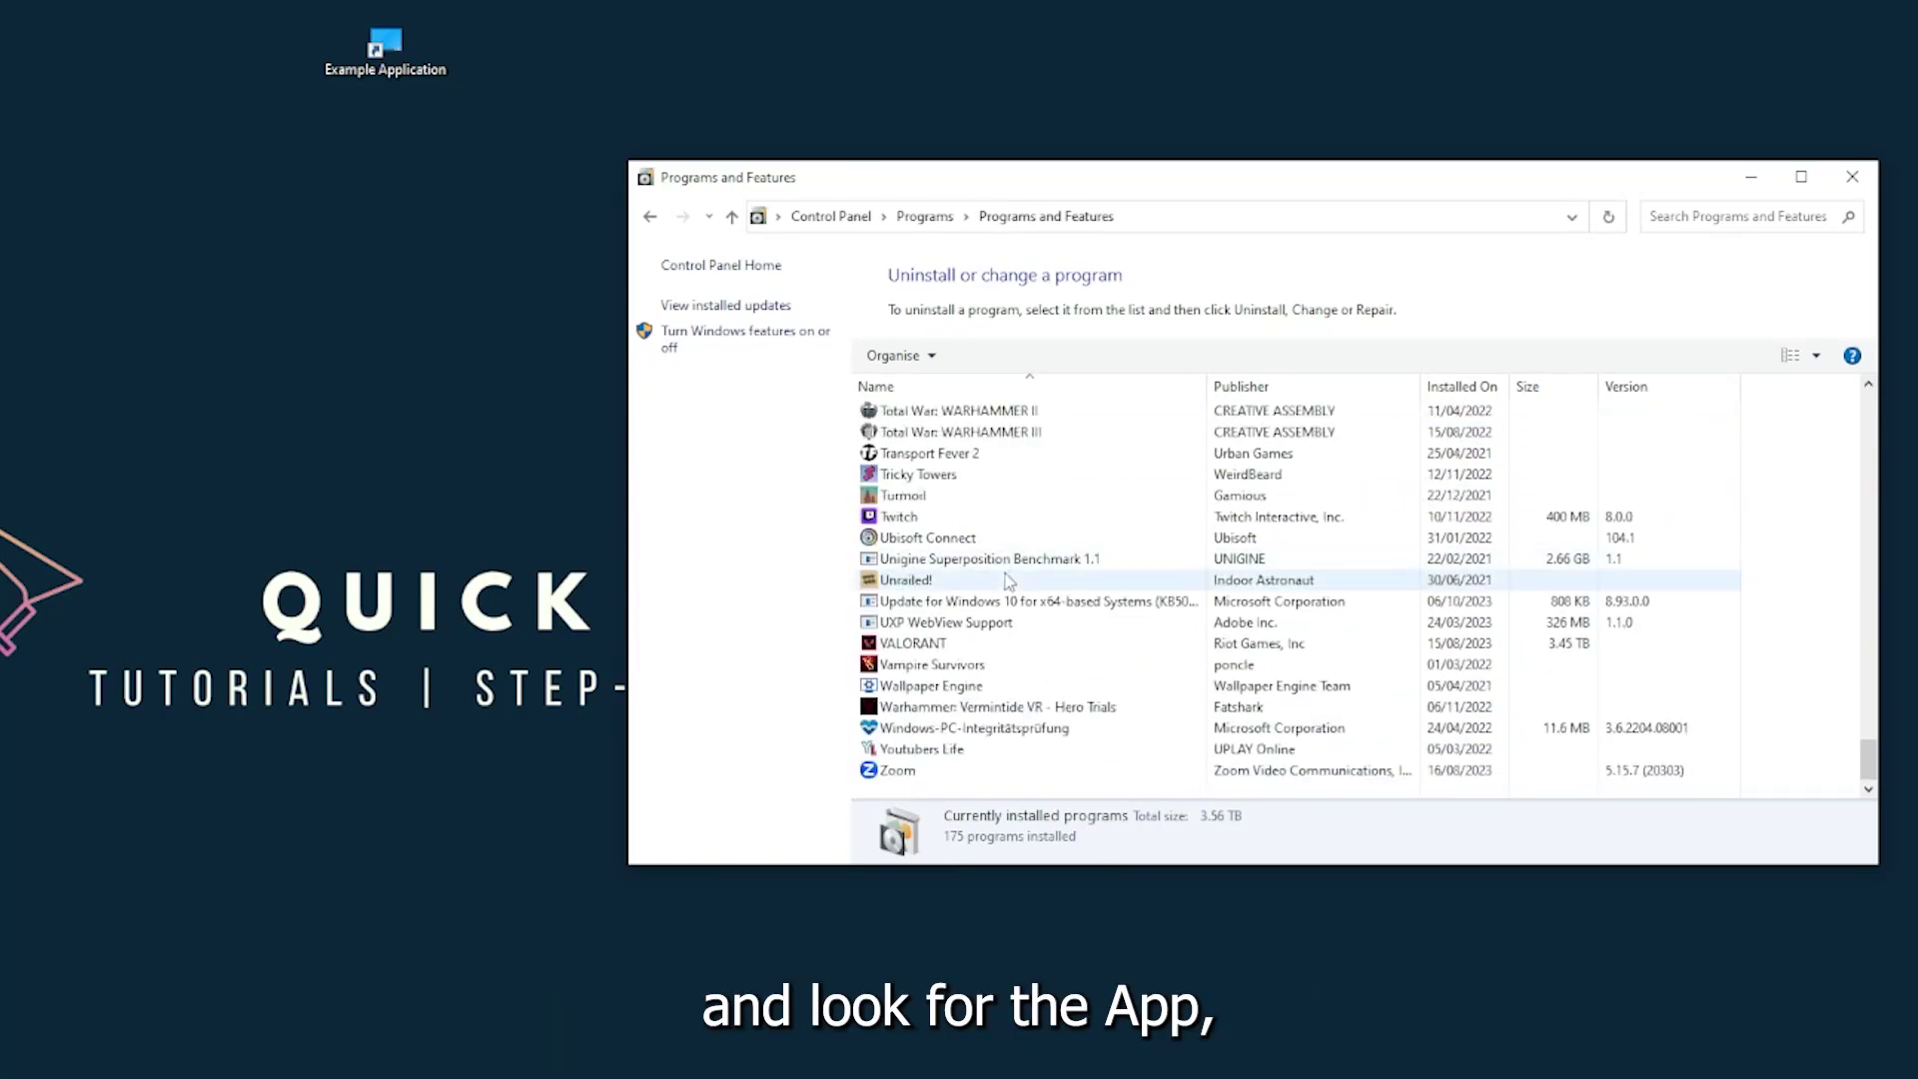
{"action": "scroll", "coordinate": [989, 619], "scroll_direction": "up", "scroll_amount": 5}
{"action": "scroll", "coordinate": [969, 654], "scroll_direction": "up", "scroll_amount": 5}
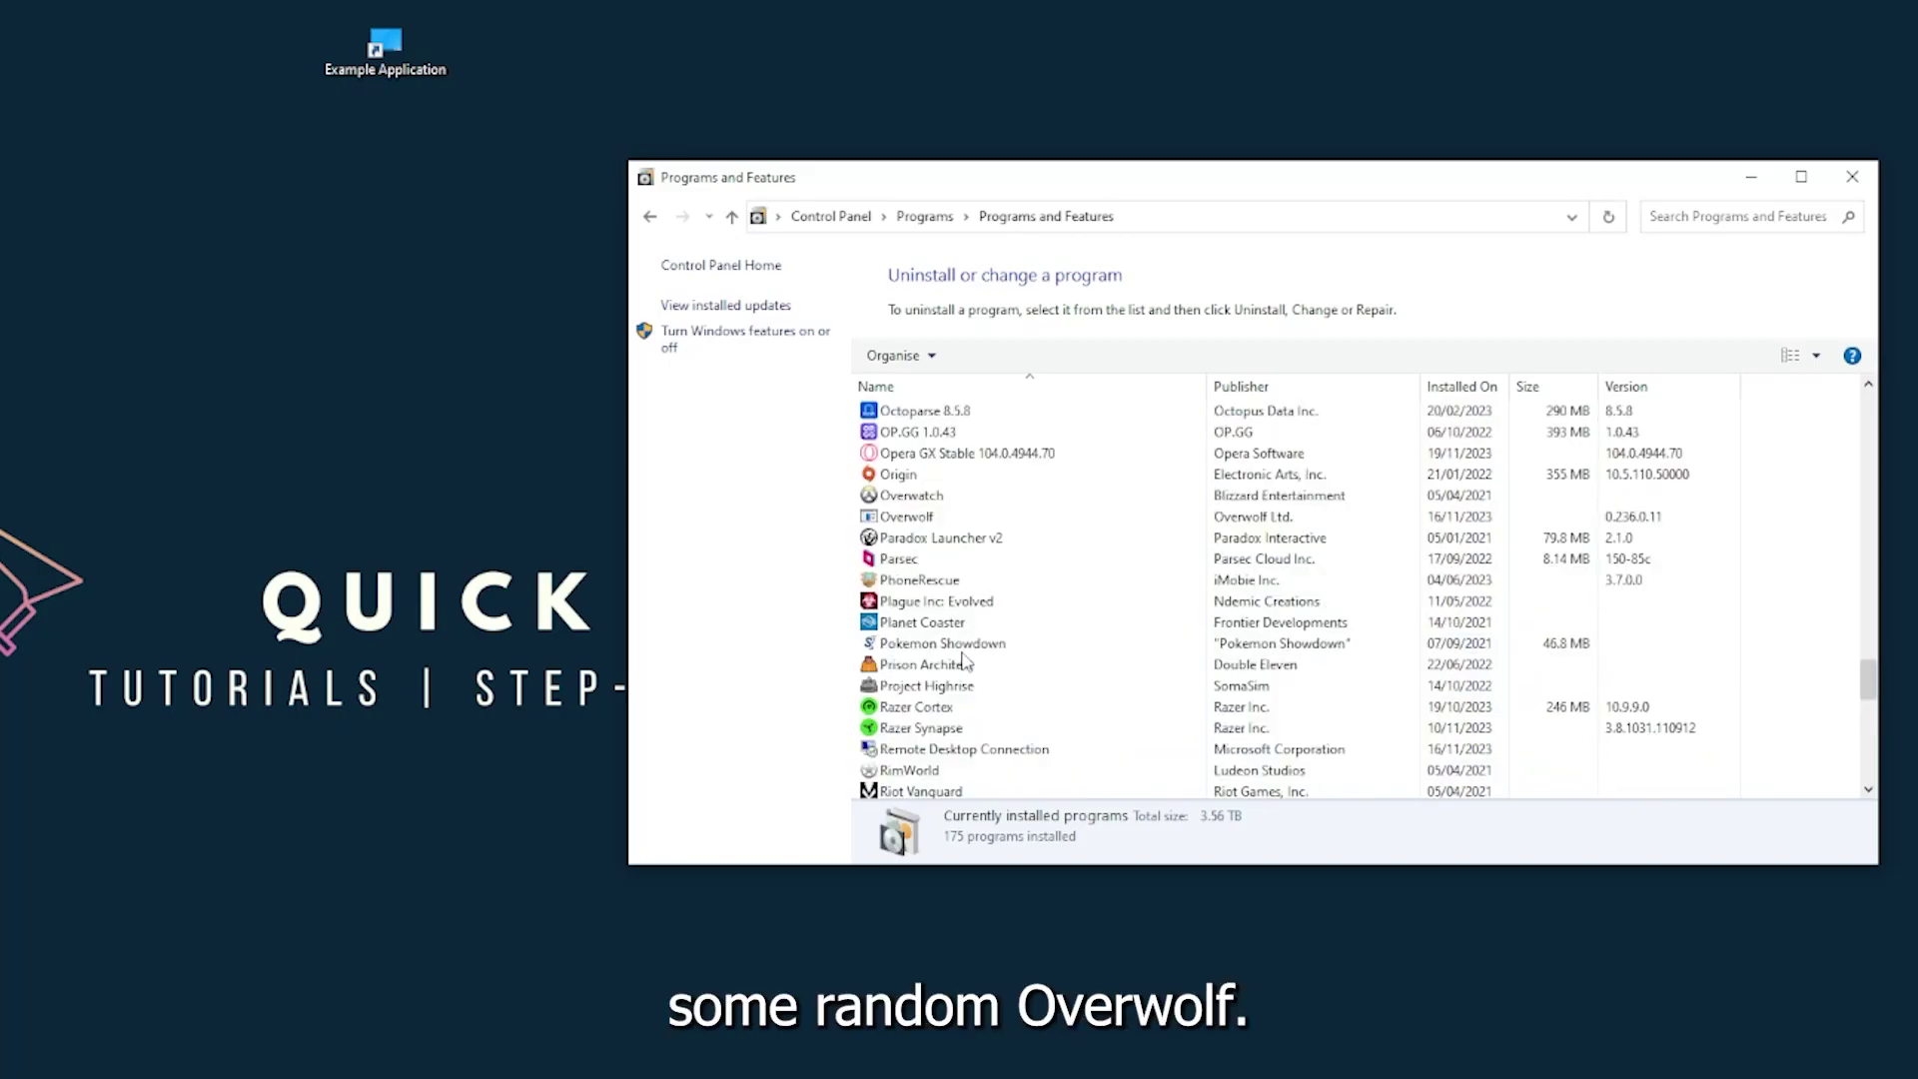
{"action": "scroll", "coordinate": [944, 649], "scroll_direction": "up", "scroll_amount": 2}
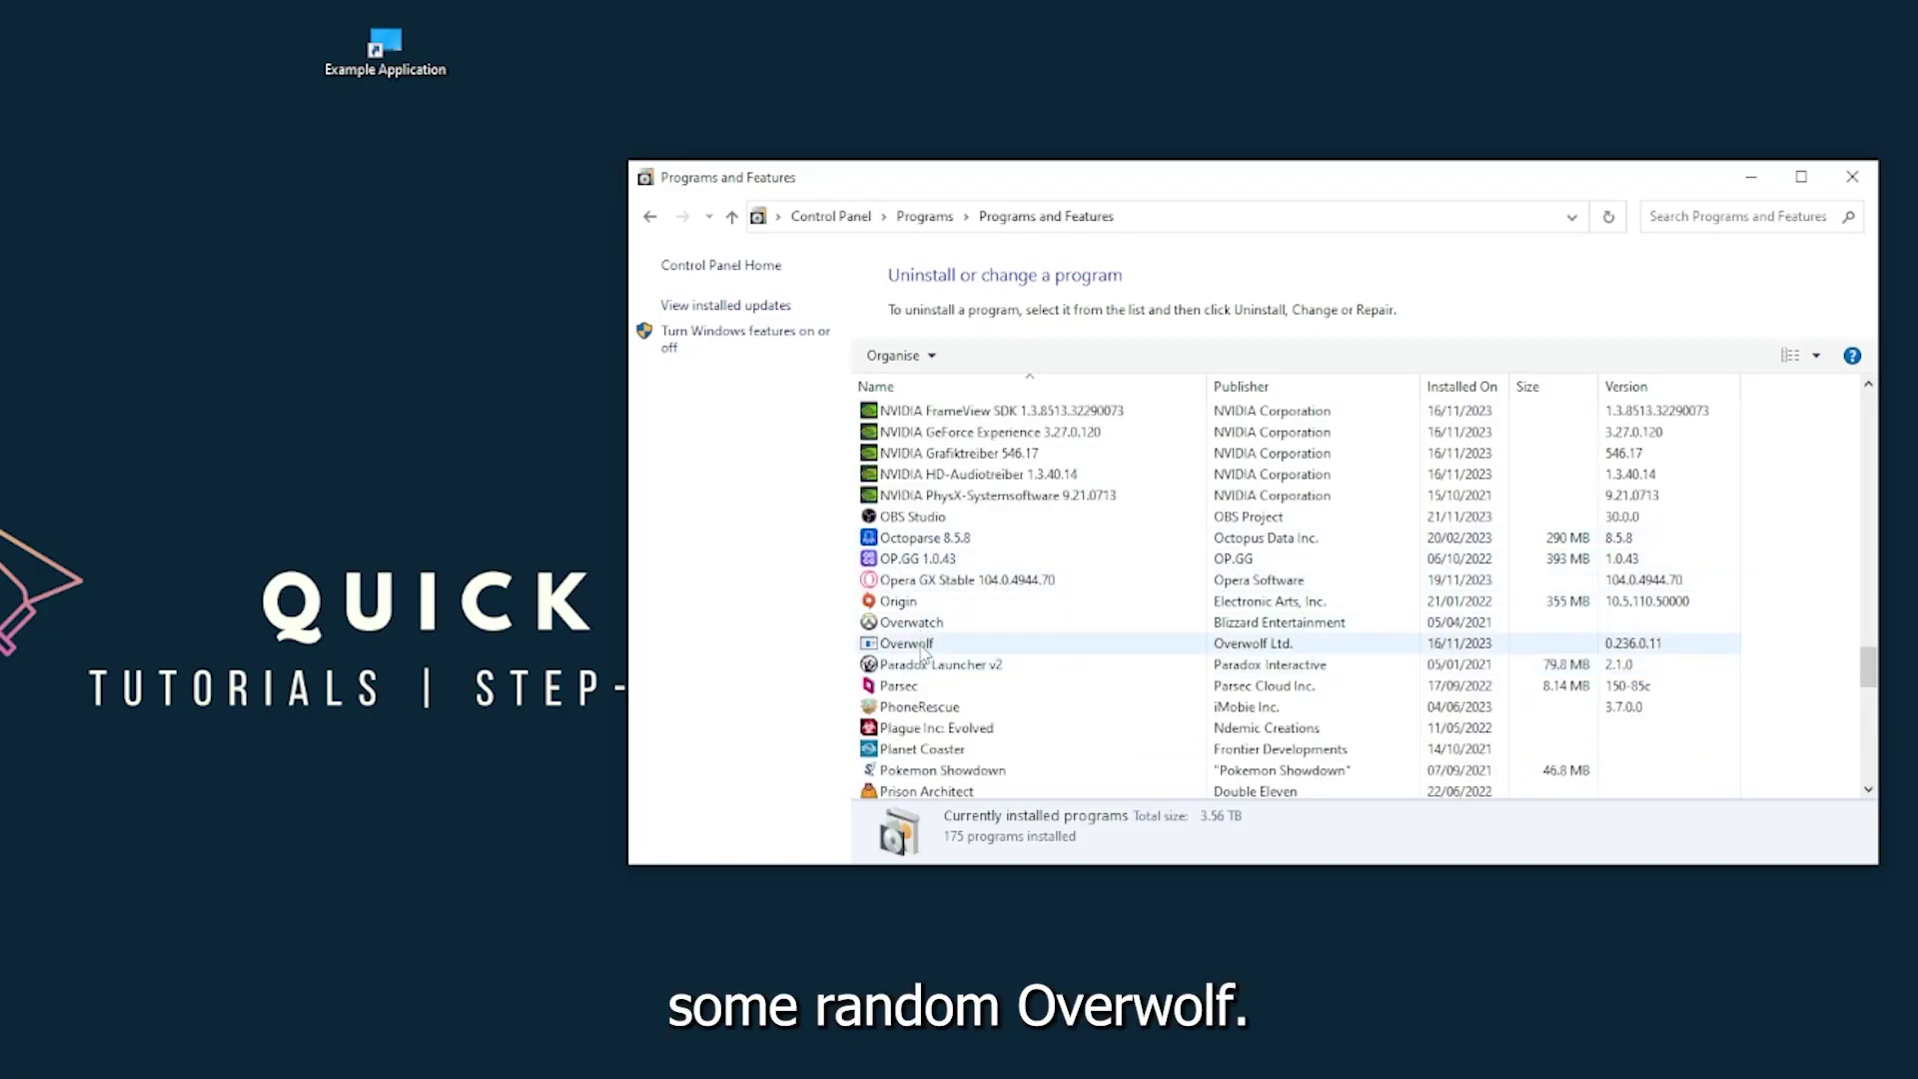
- Run Uninstall/Change on Overwolf and answer Yes to the 'may already be uninstalled' error
{"action": "left_click", "coordinate": [925, 648]}
{"action": "right_click", "coordinate": [920, 647]}
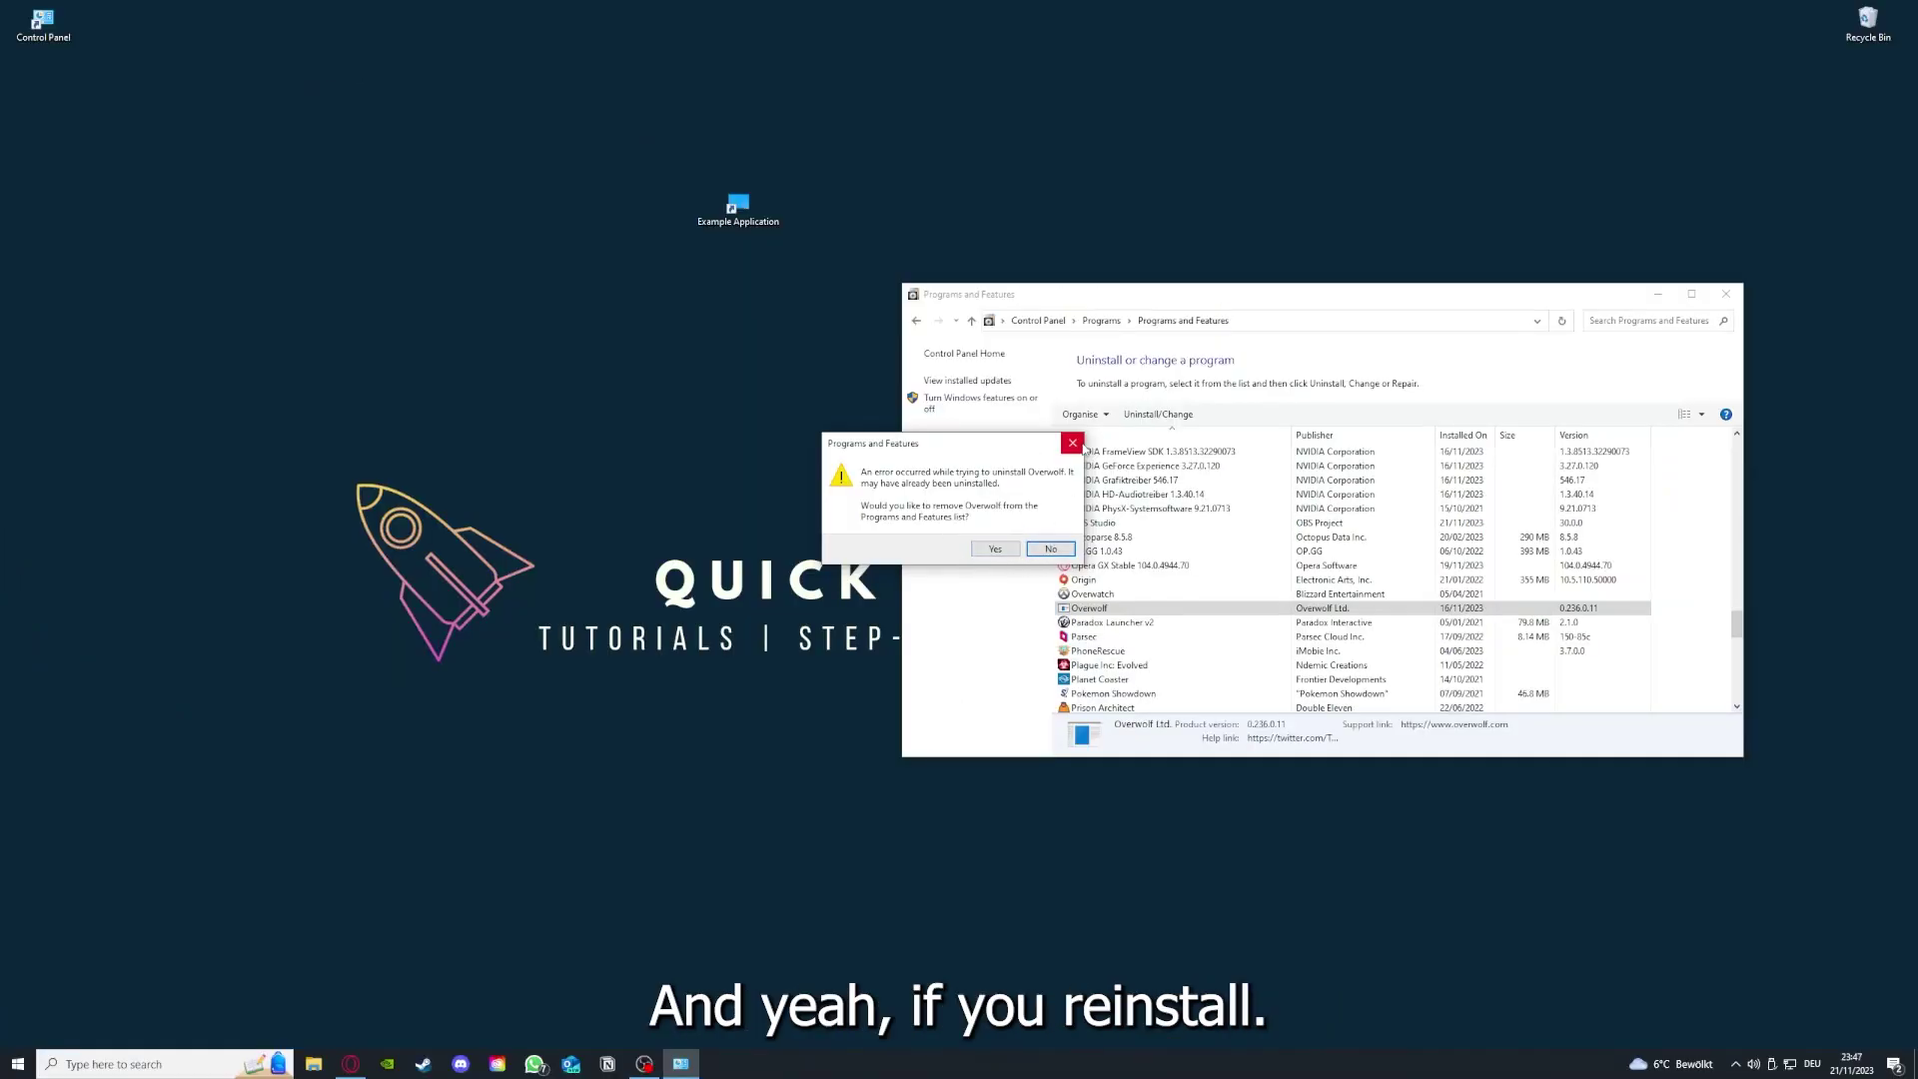
{"action": "left_click", "coordinate": [1075, 445]}
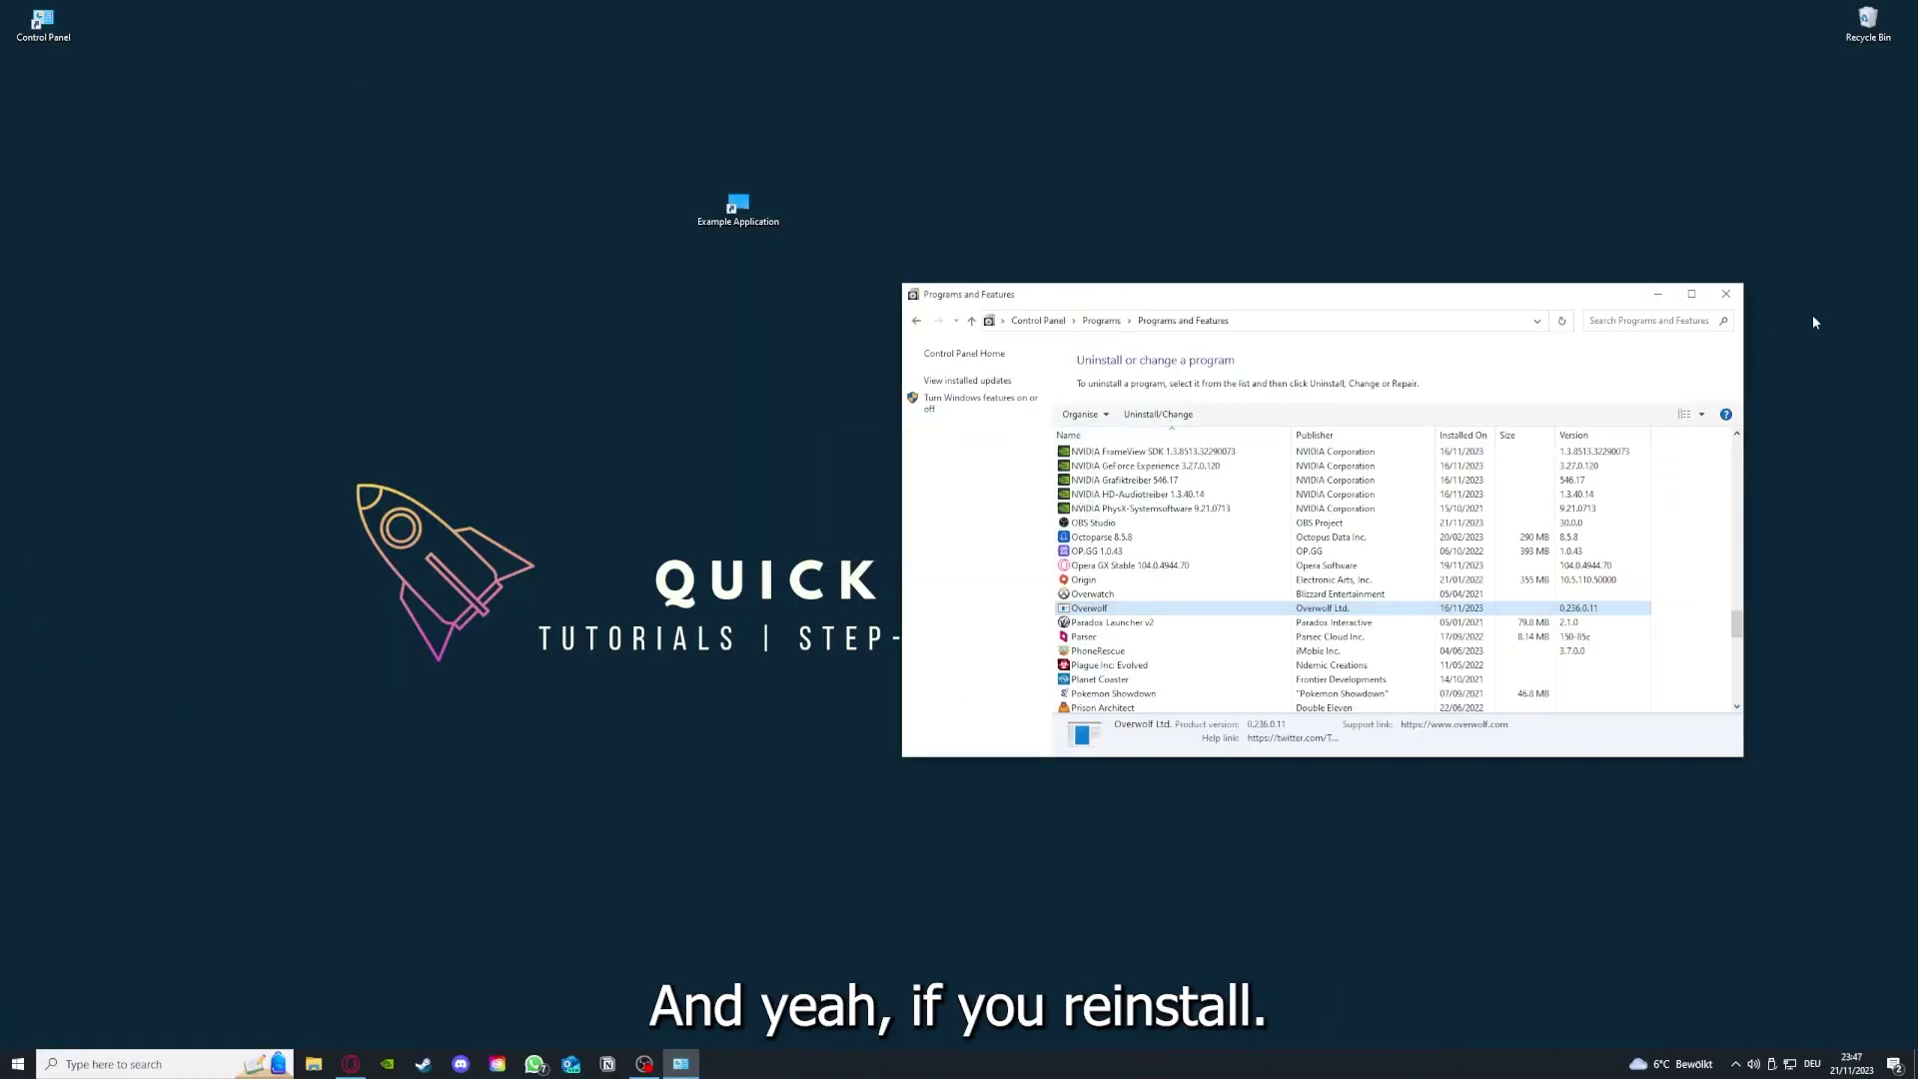
- Close the Programs and Features window
{"action": "left_click", "coordinate": [1727, 294]}
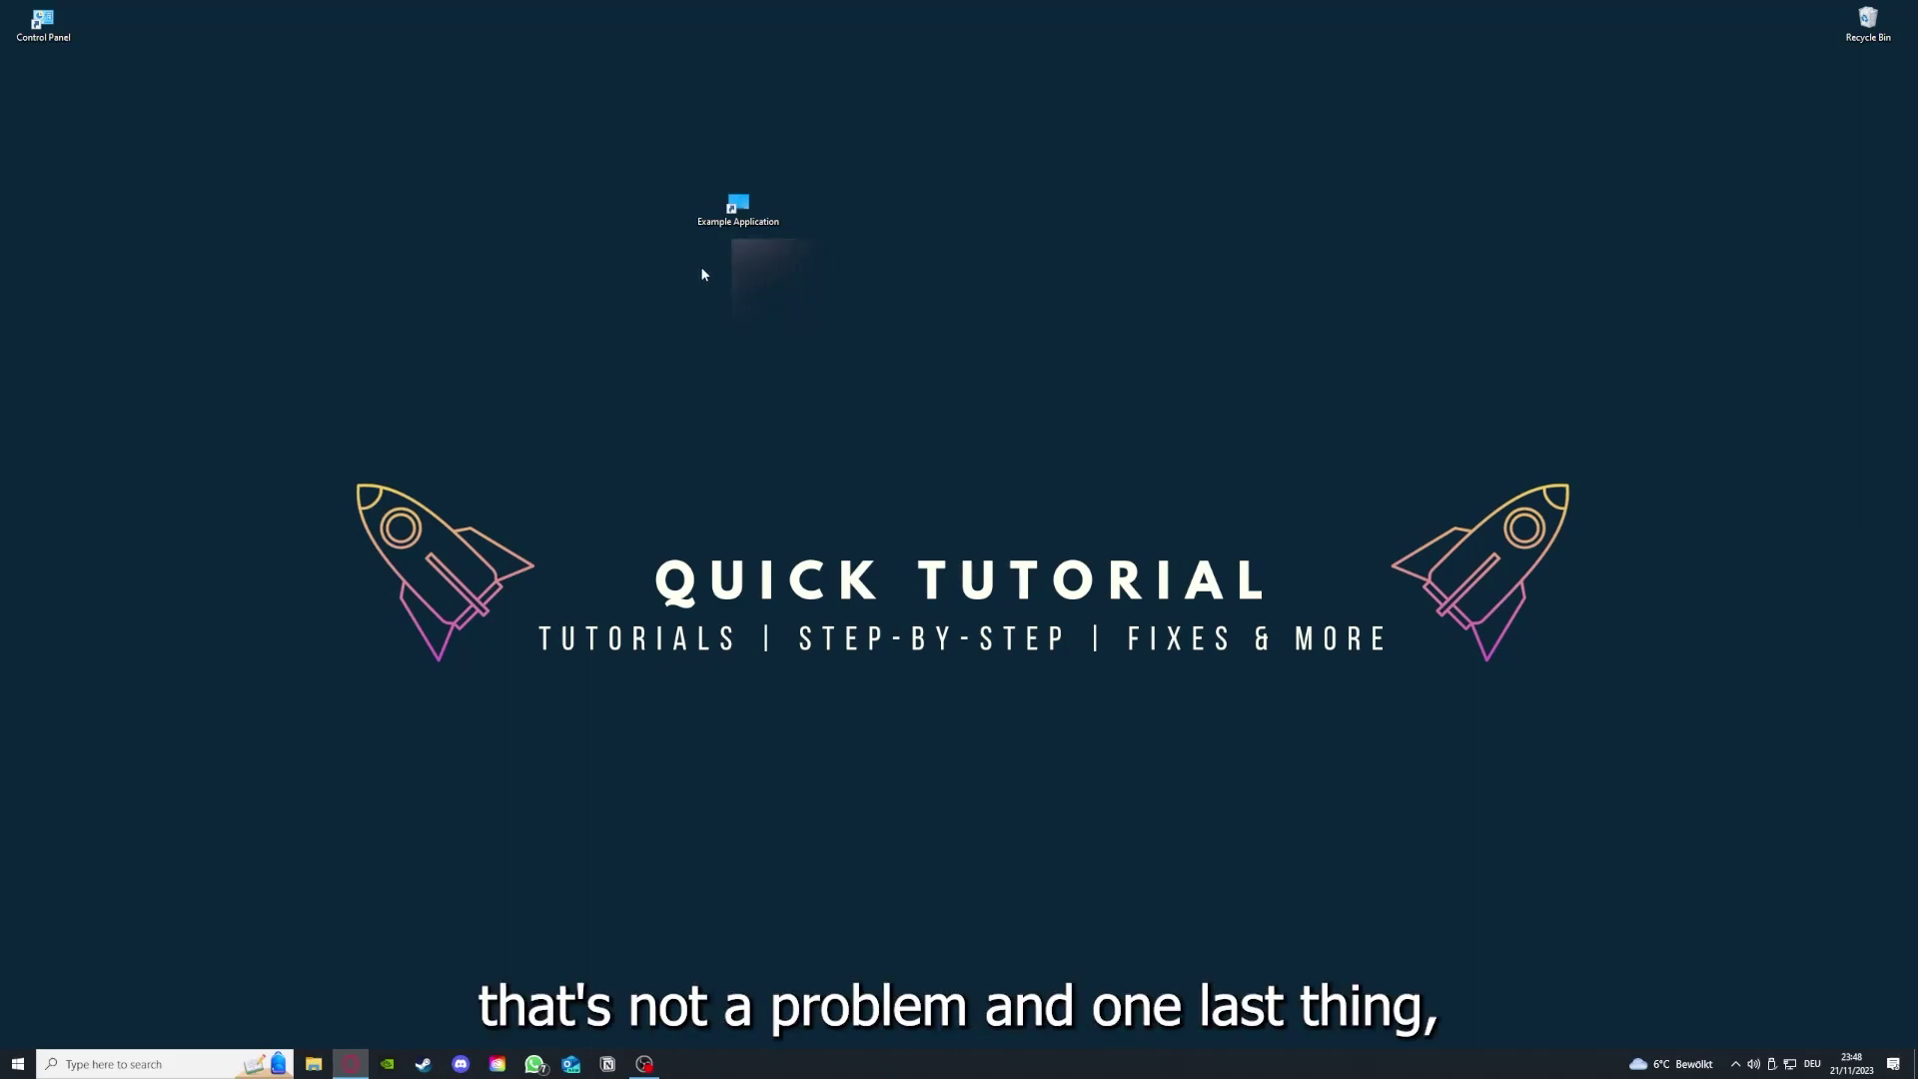
- Browse the Example Application shortcut's Properties tabs, then open its target's file location
{"action": "right_click", "coordinate": [728, 199]}
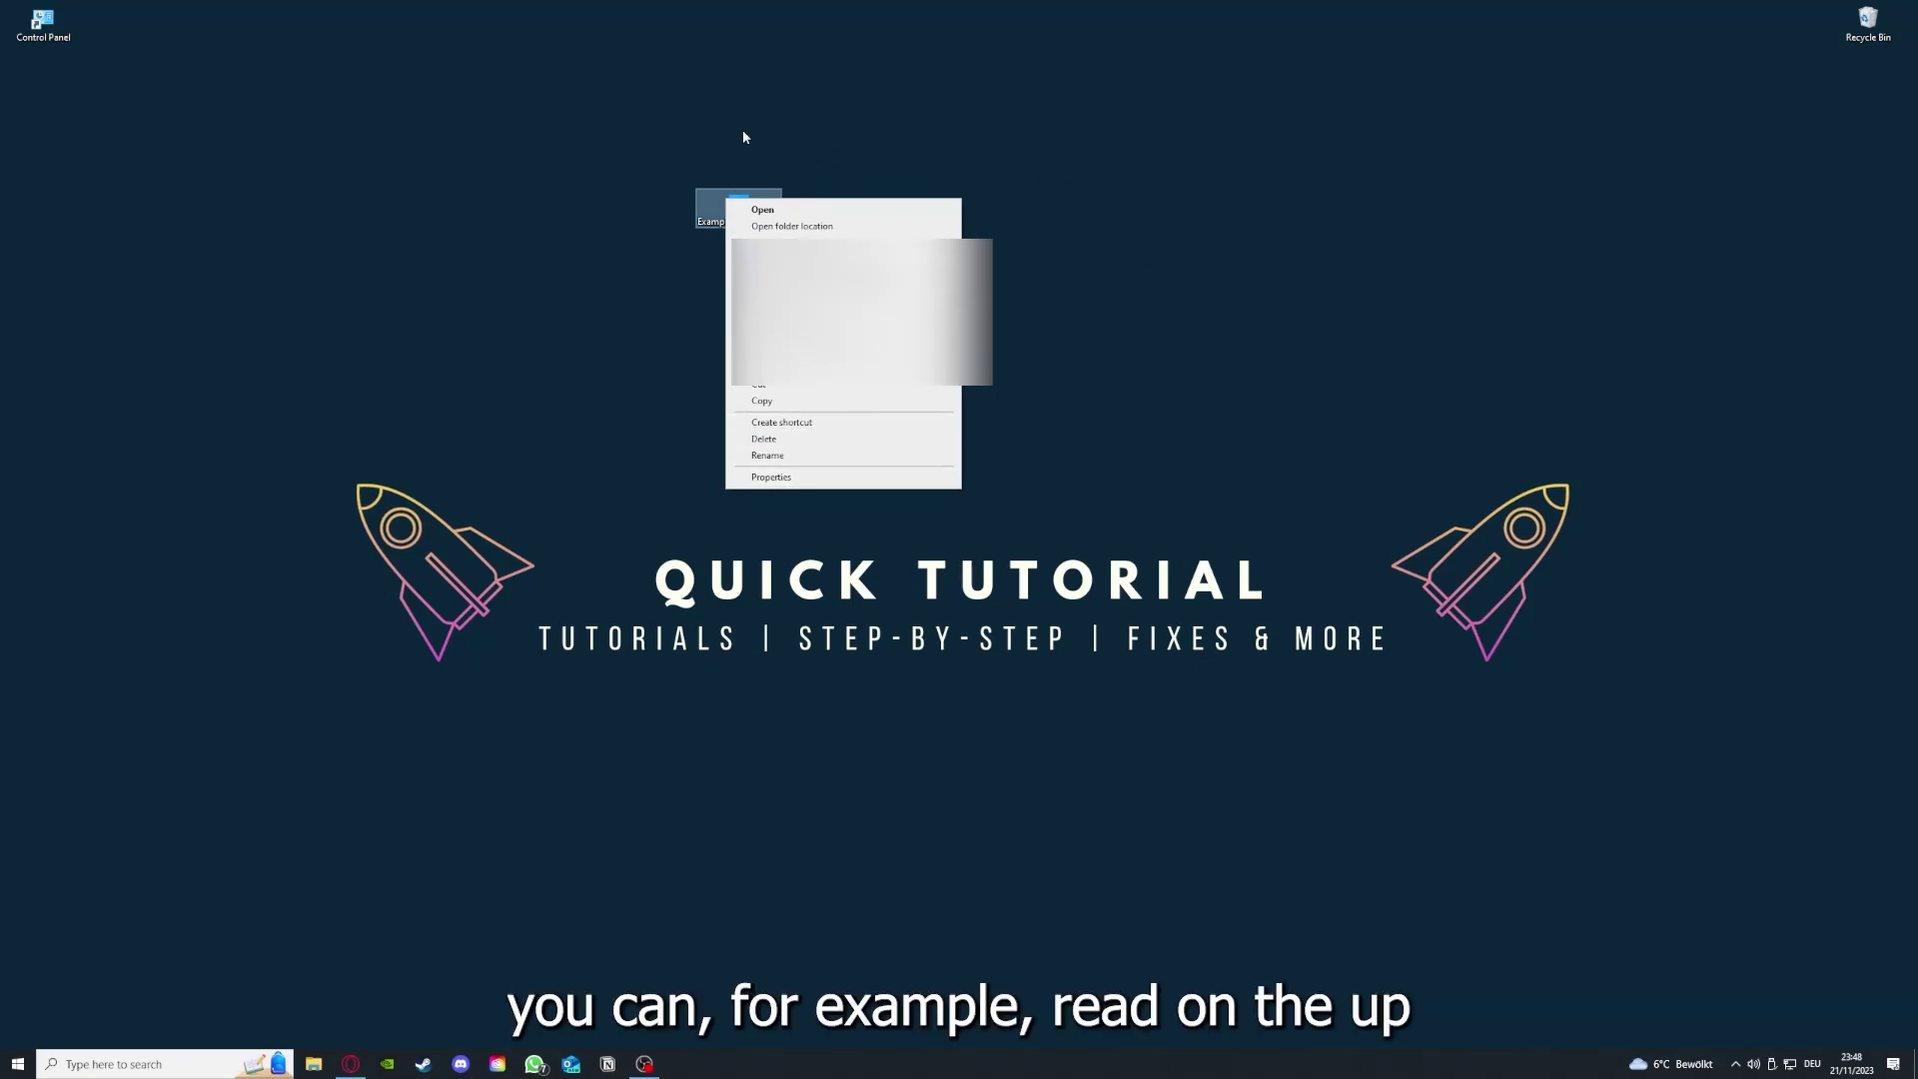
{"action": "left_click", "coordinate": [770, 478]}
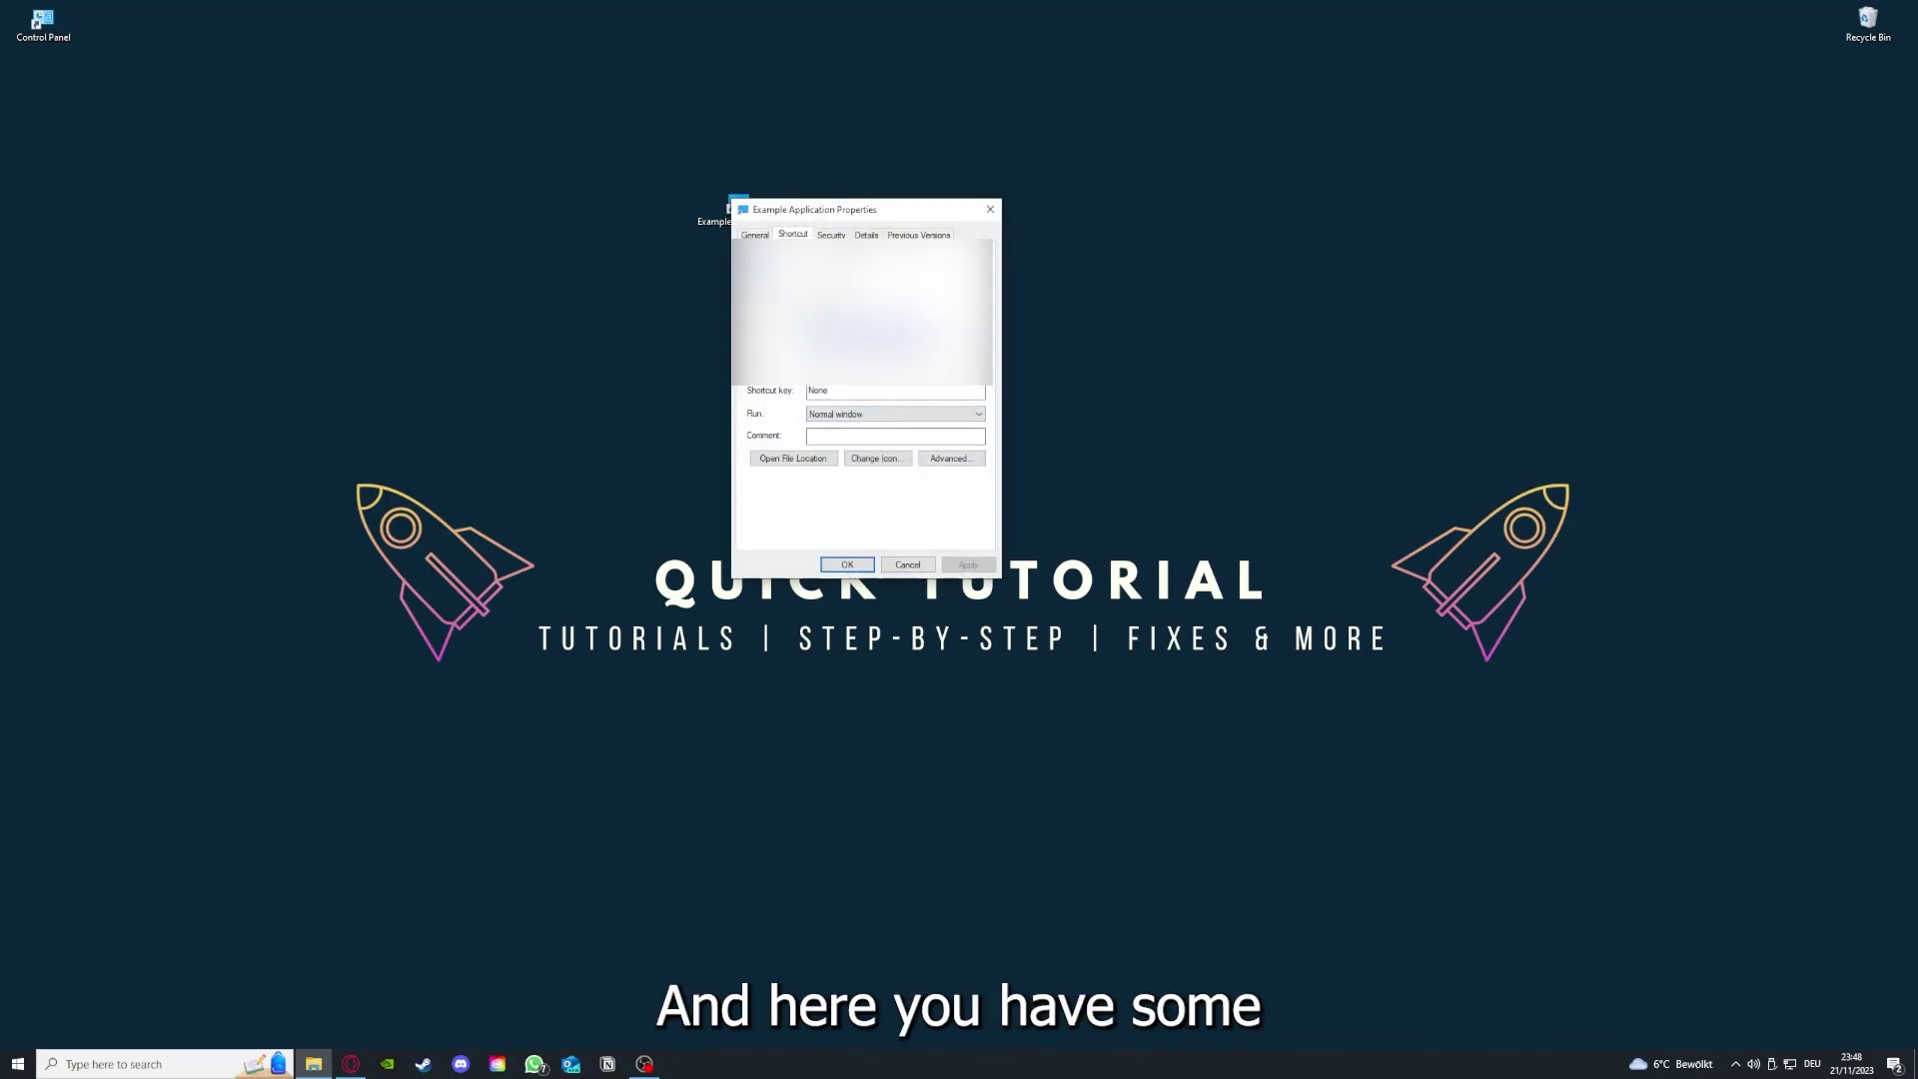
{"action": "key", "text": "ctrl+Tab"}
{"action": "key", "text": "ctrl+Tab"}
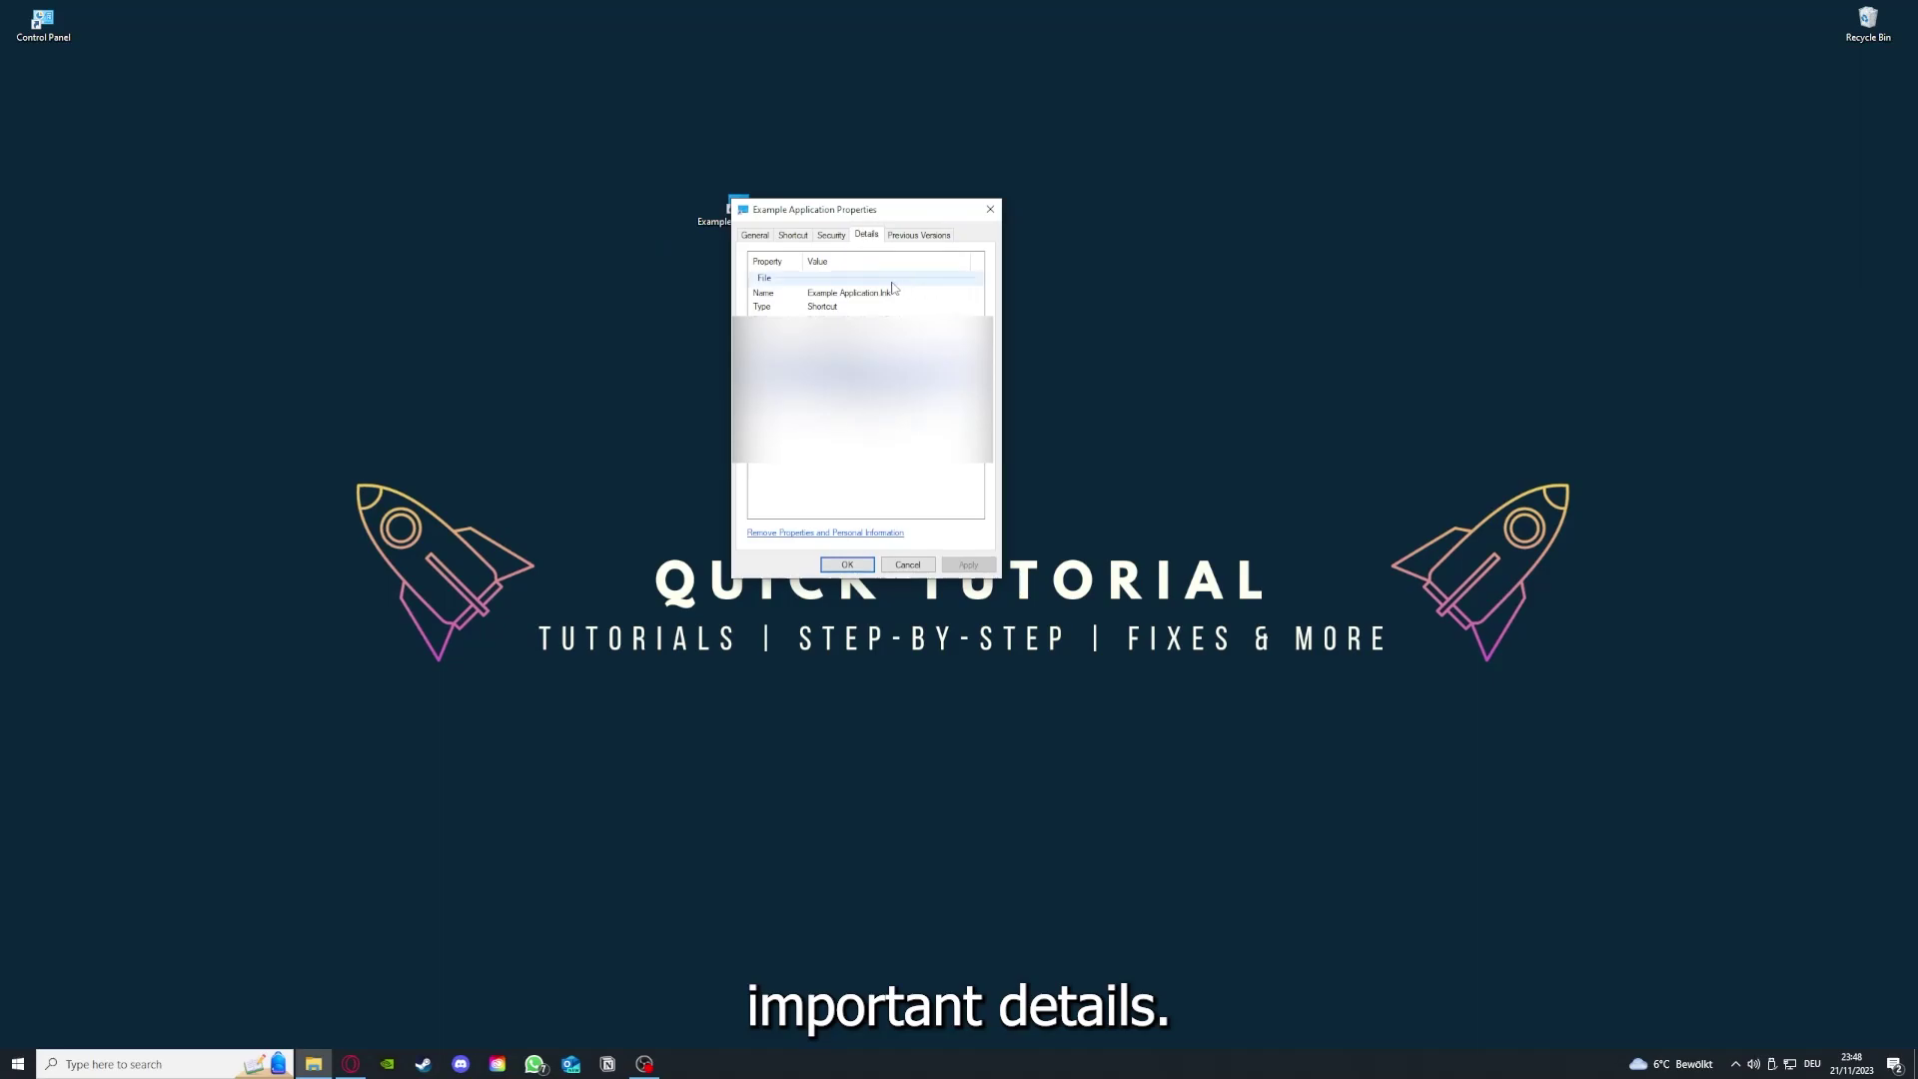
{"action": "left_click_drag", "start_coordinate": [870, 210], "coordinate": [1014, 275]}
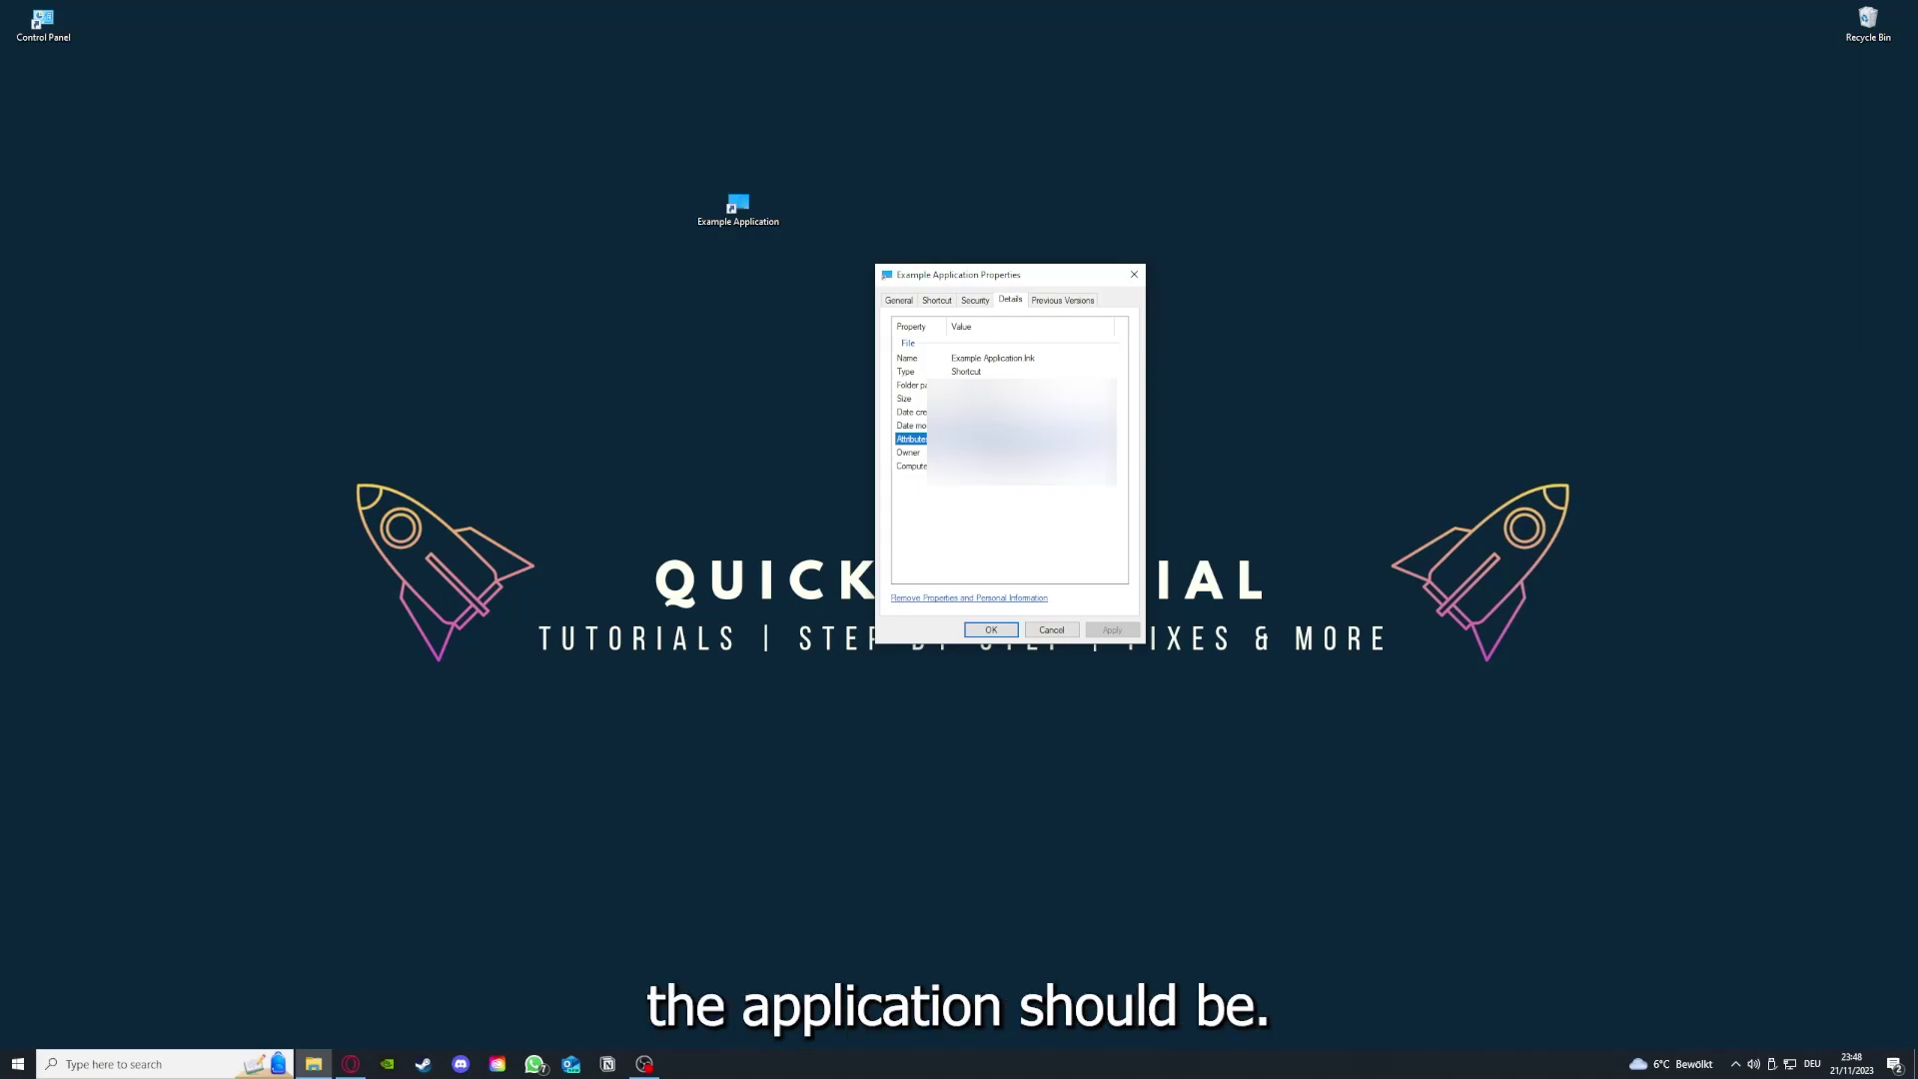
{"action": "left_click", "coordinate": [1073, 304]}
{"action": "left_click", "coordinate": [937, 302]}
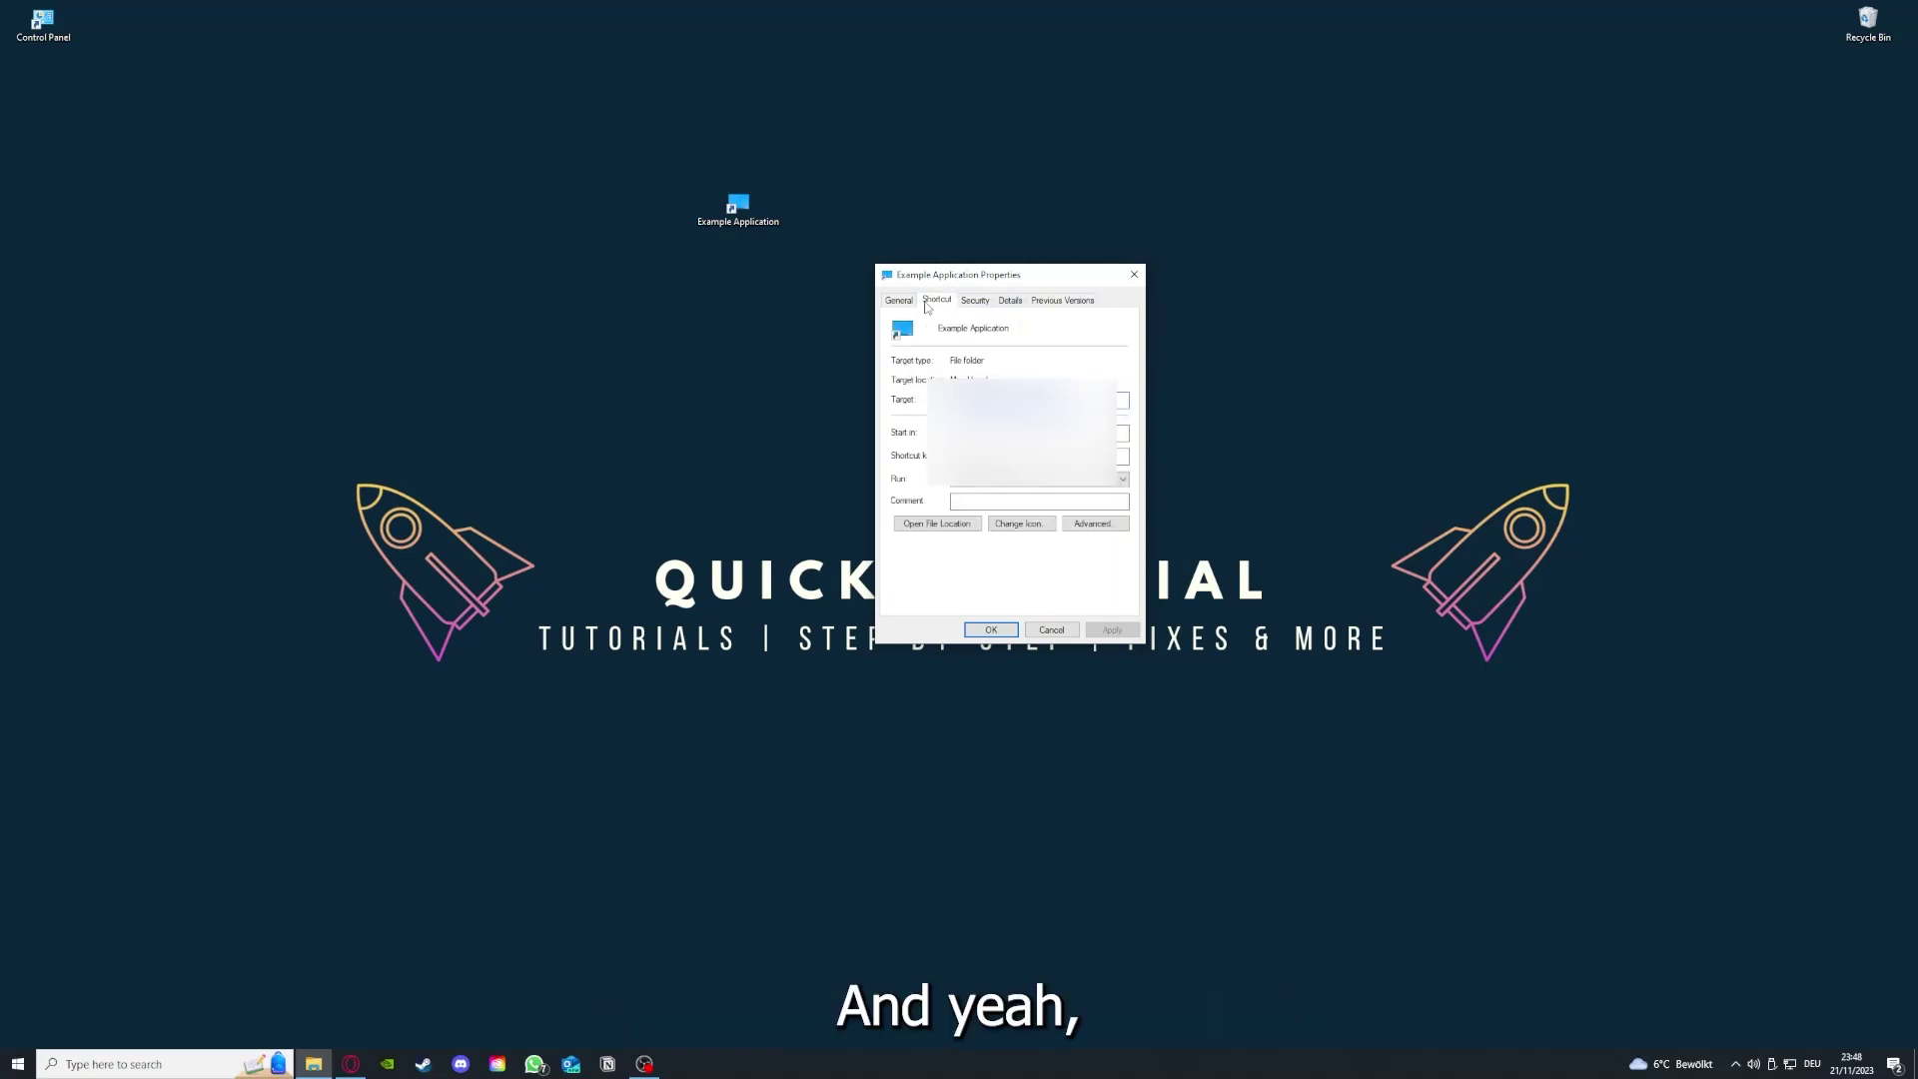
{"action": "left_click", "coordinate": [921, 526]}
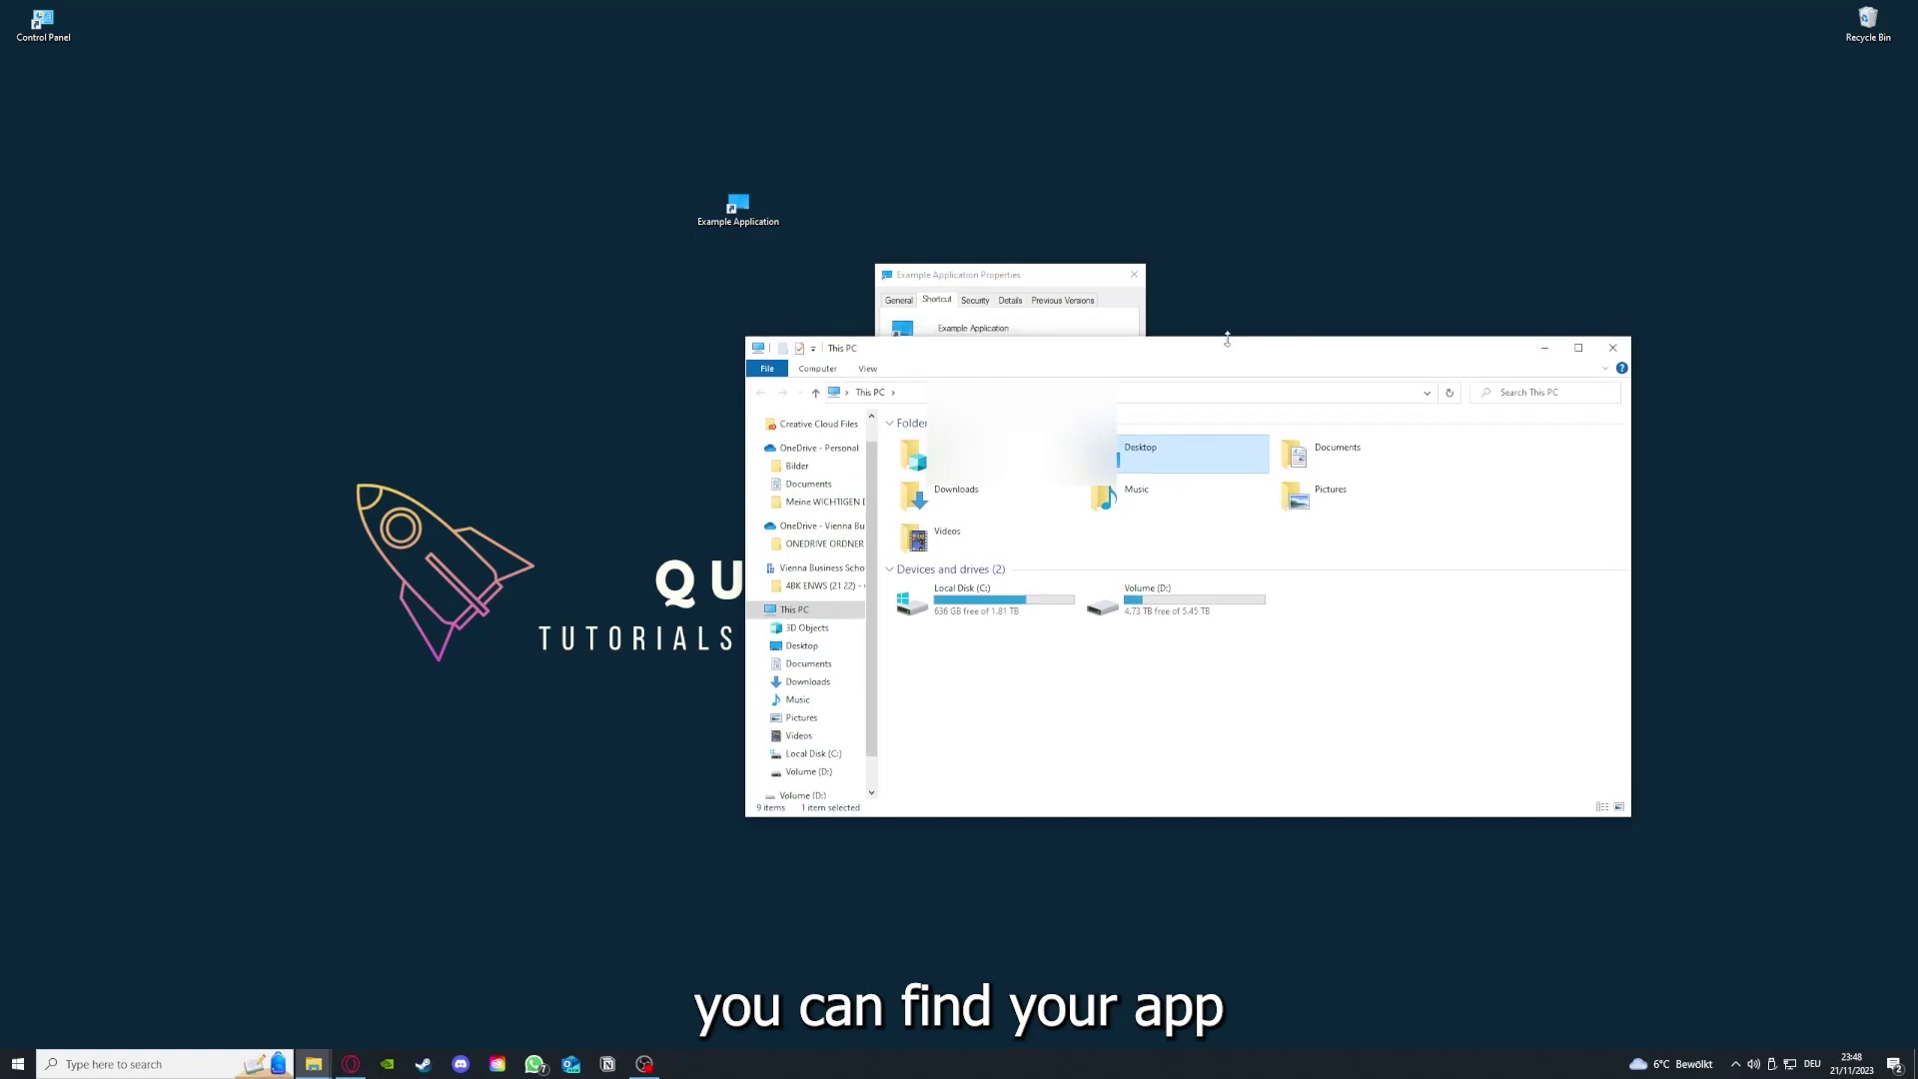
- Drag the This PC File Explorer window down toward the screen centre
{"action": "left_click_drag", "start_coordinate": [1230, 347], "coordinate": [1014, 553]}
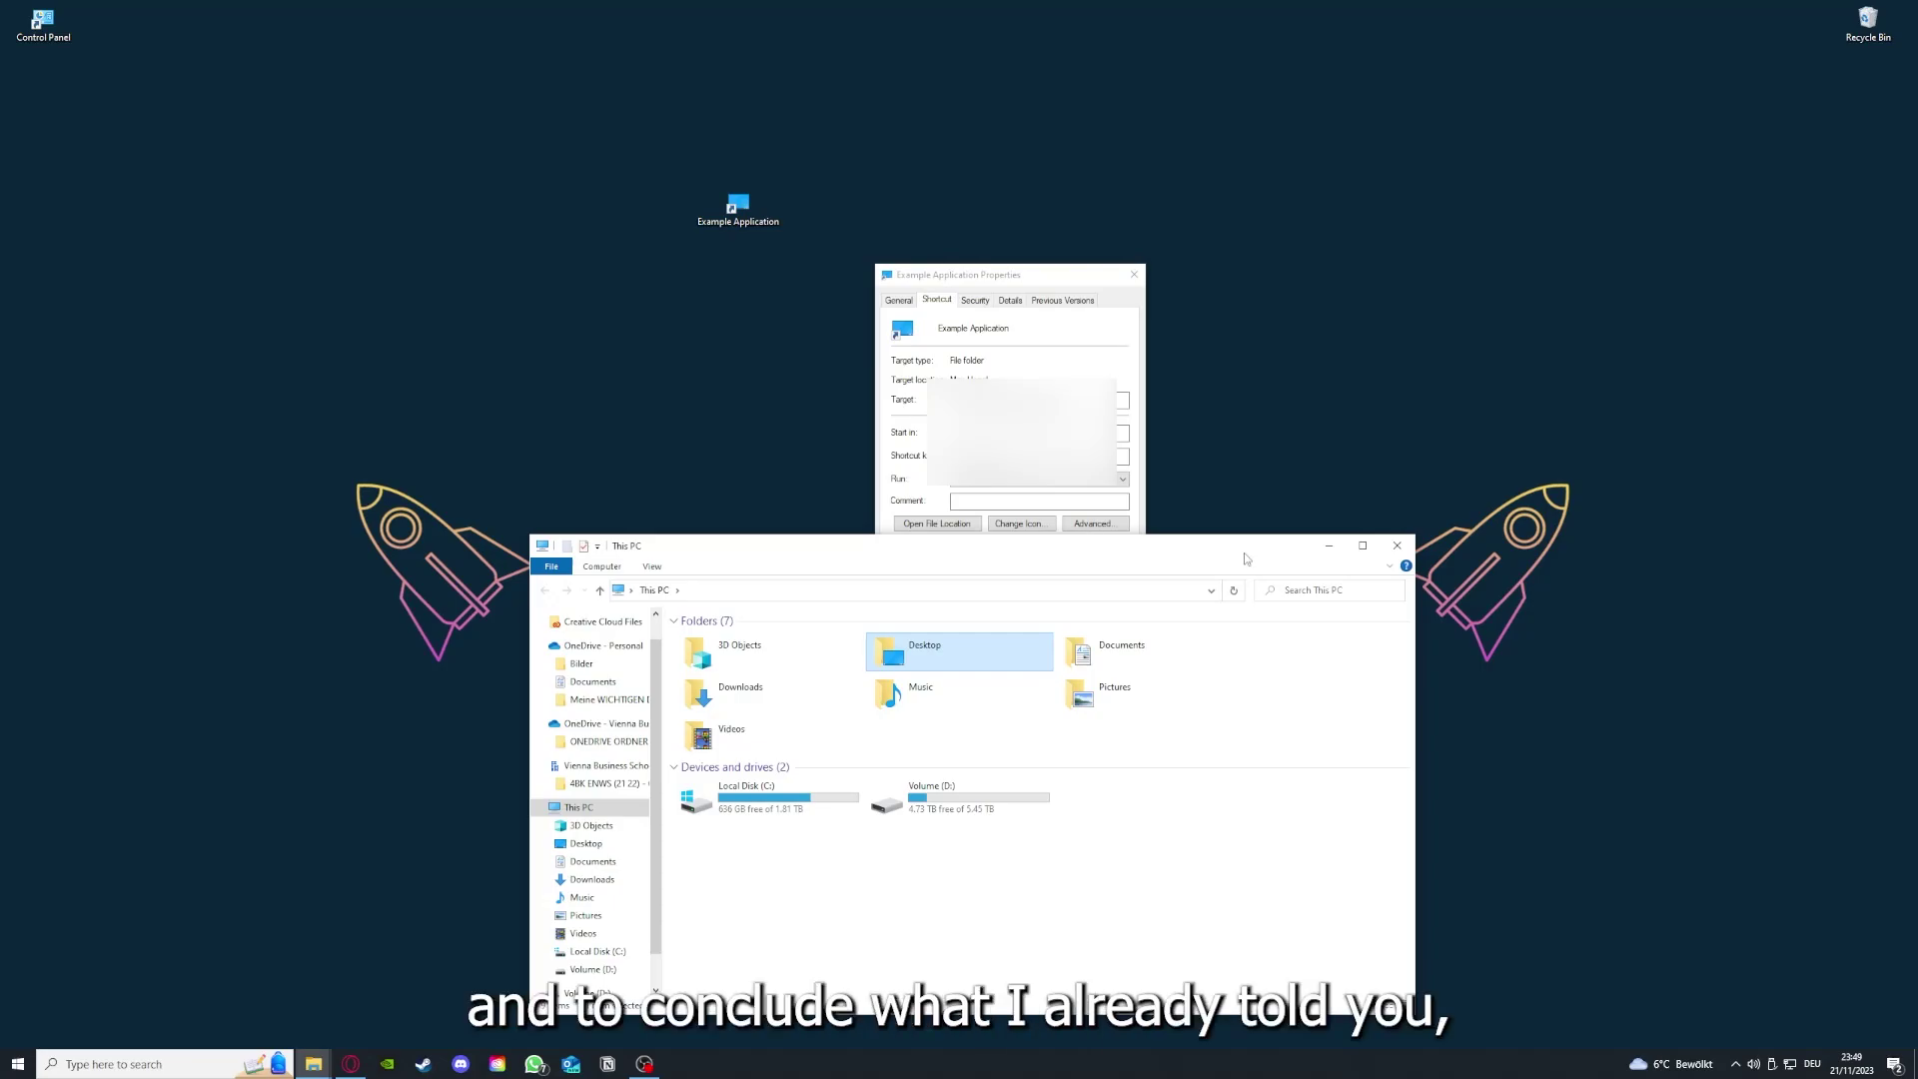
- Close the This PC window and the Example Application Properties dialog
{"action": "left_click", "coordinate": [1397, 545]}
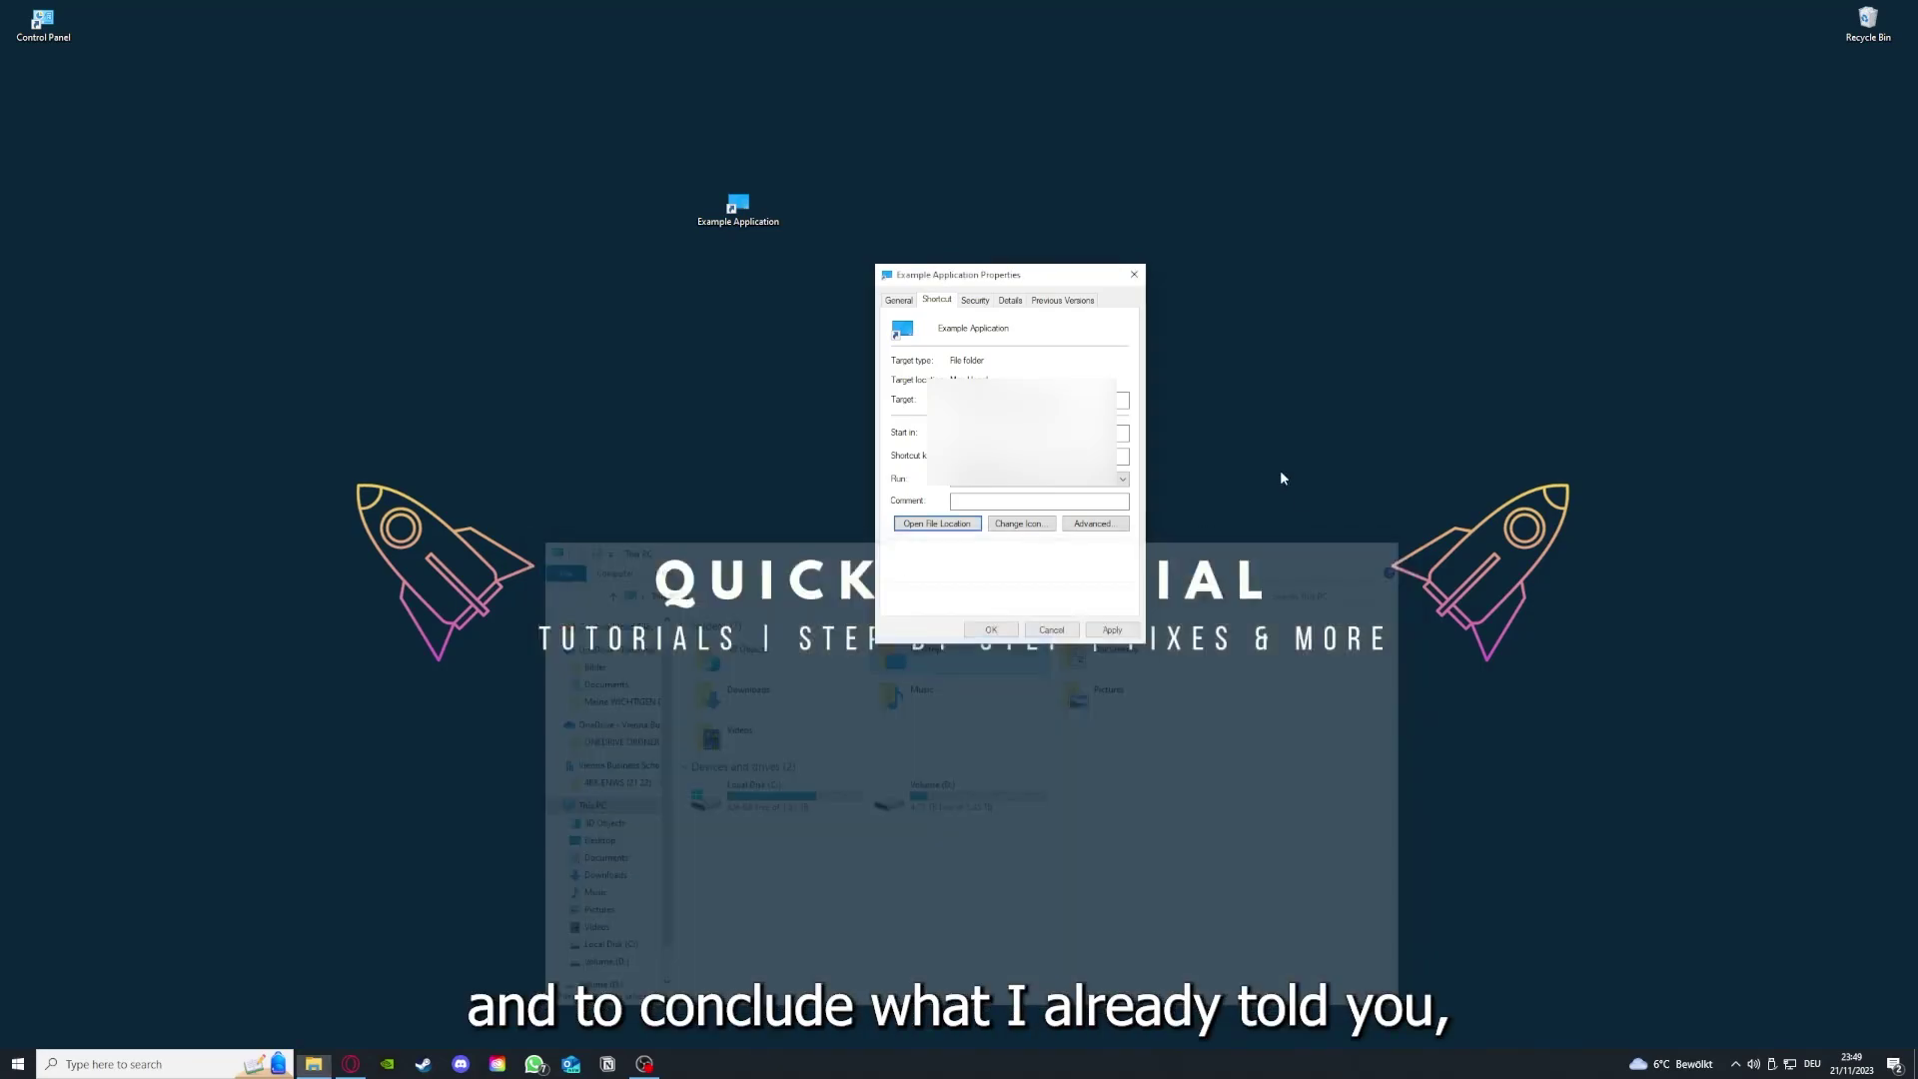
{"action": "left_click", "coordinate": [1134, 273]}
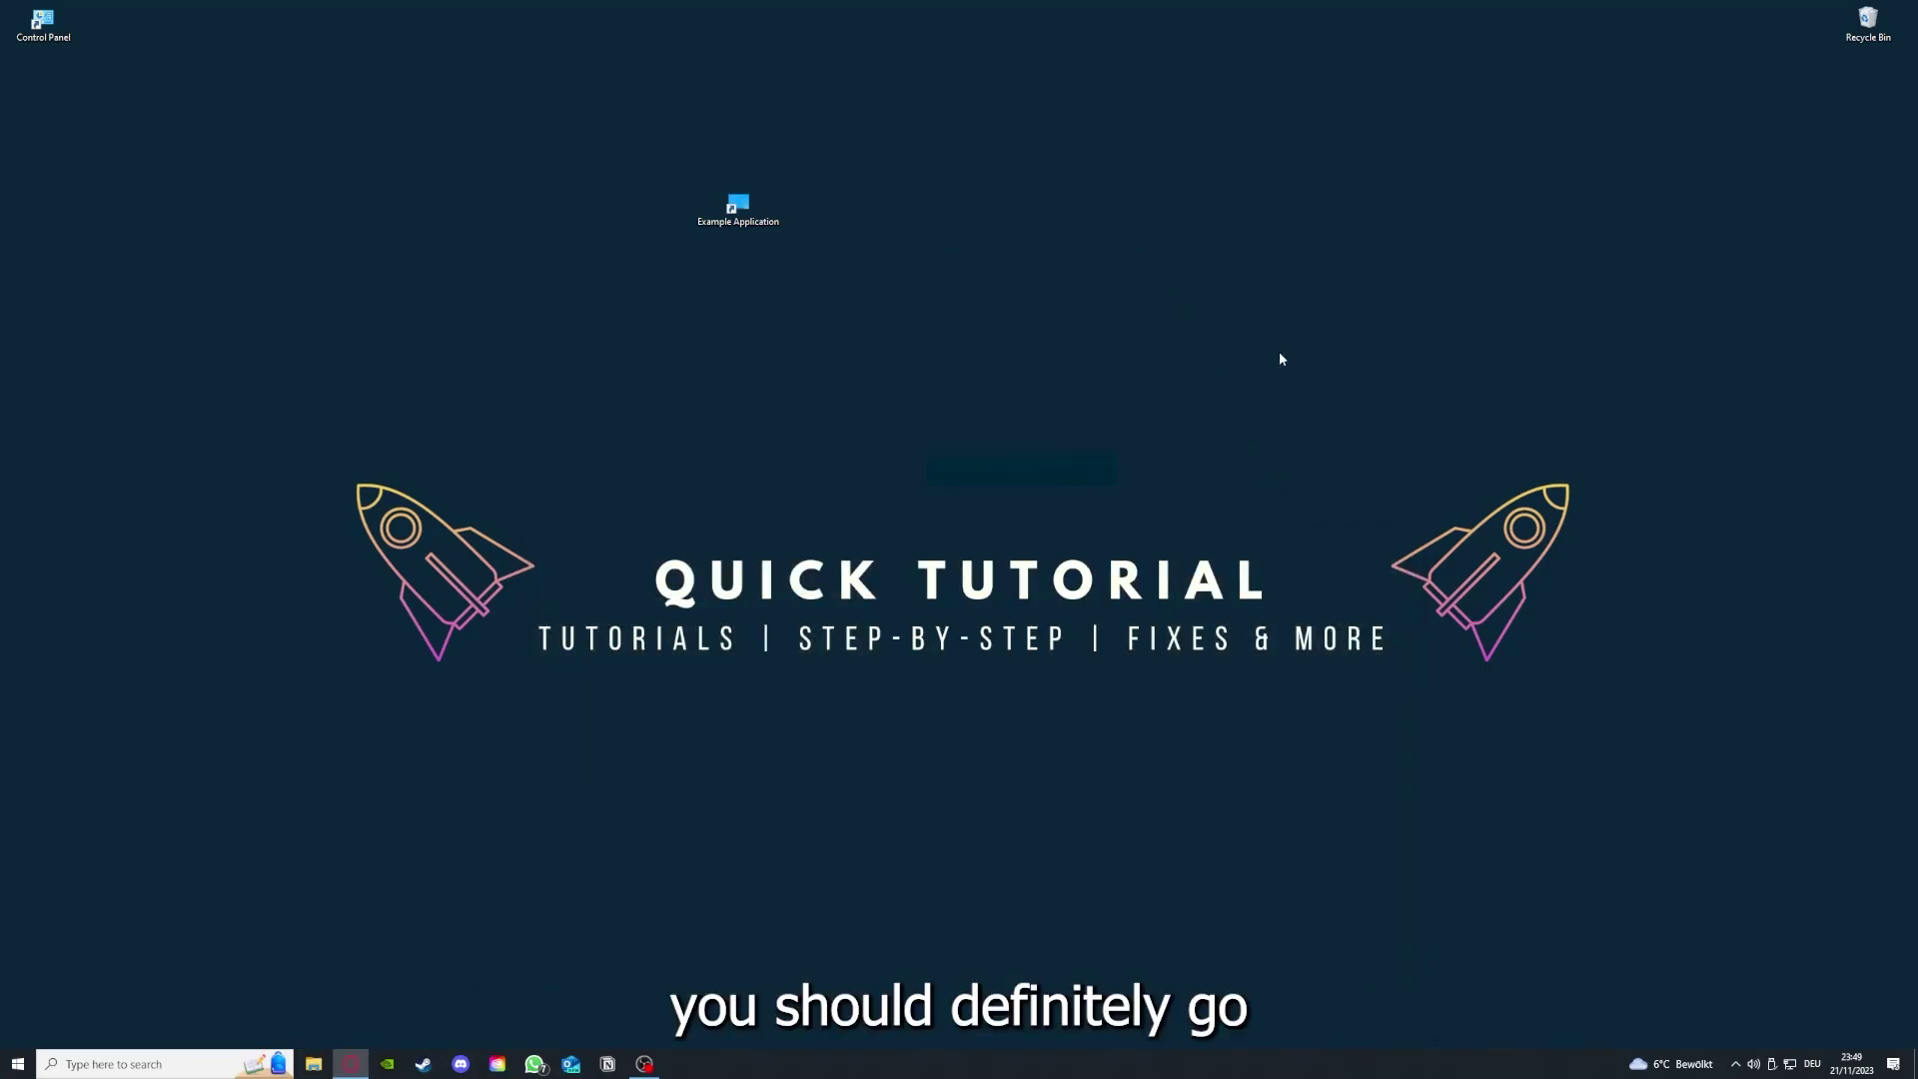